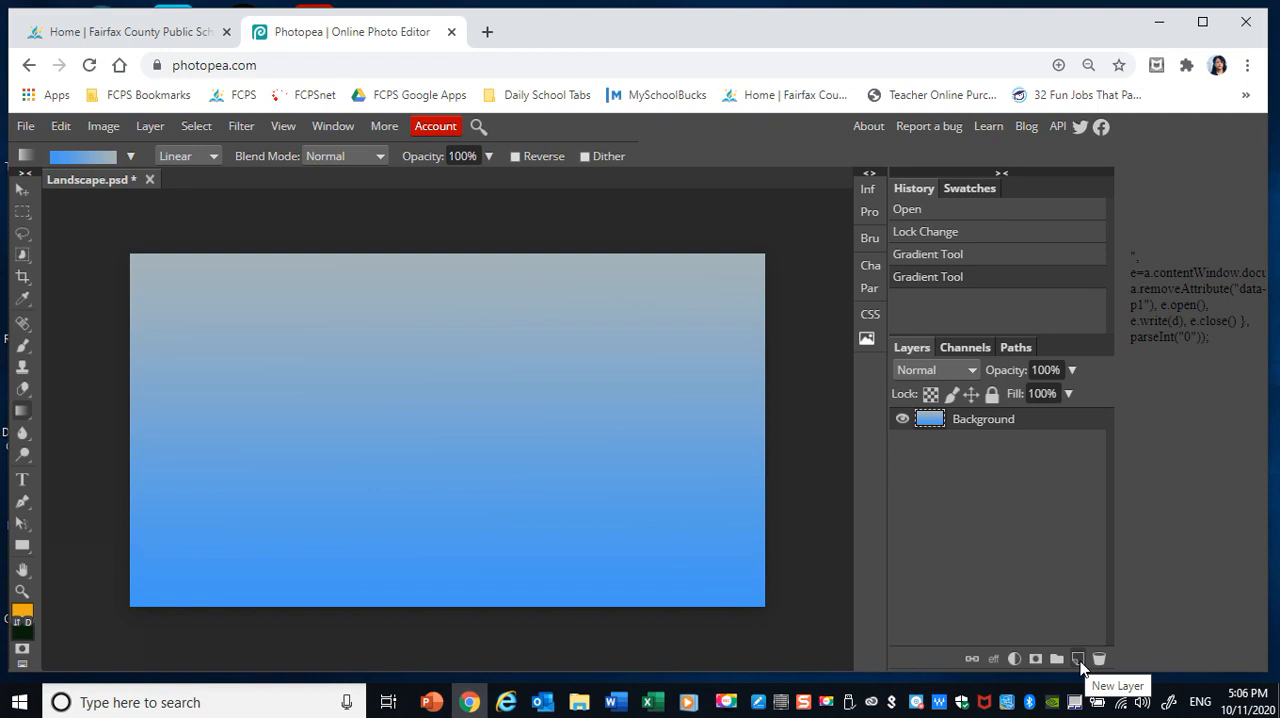
Add a new layer above the Background layer and rename it Sun.
click(1078, 659)
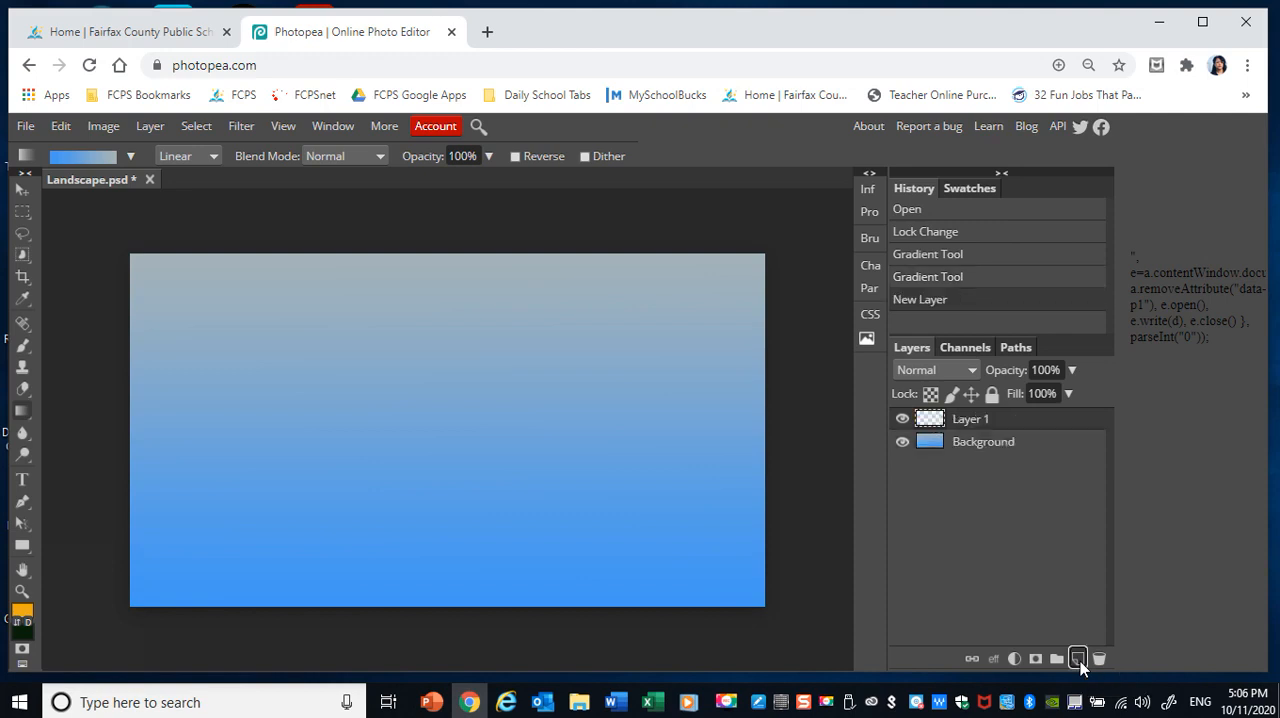
double_click(968, 420)
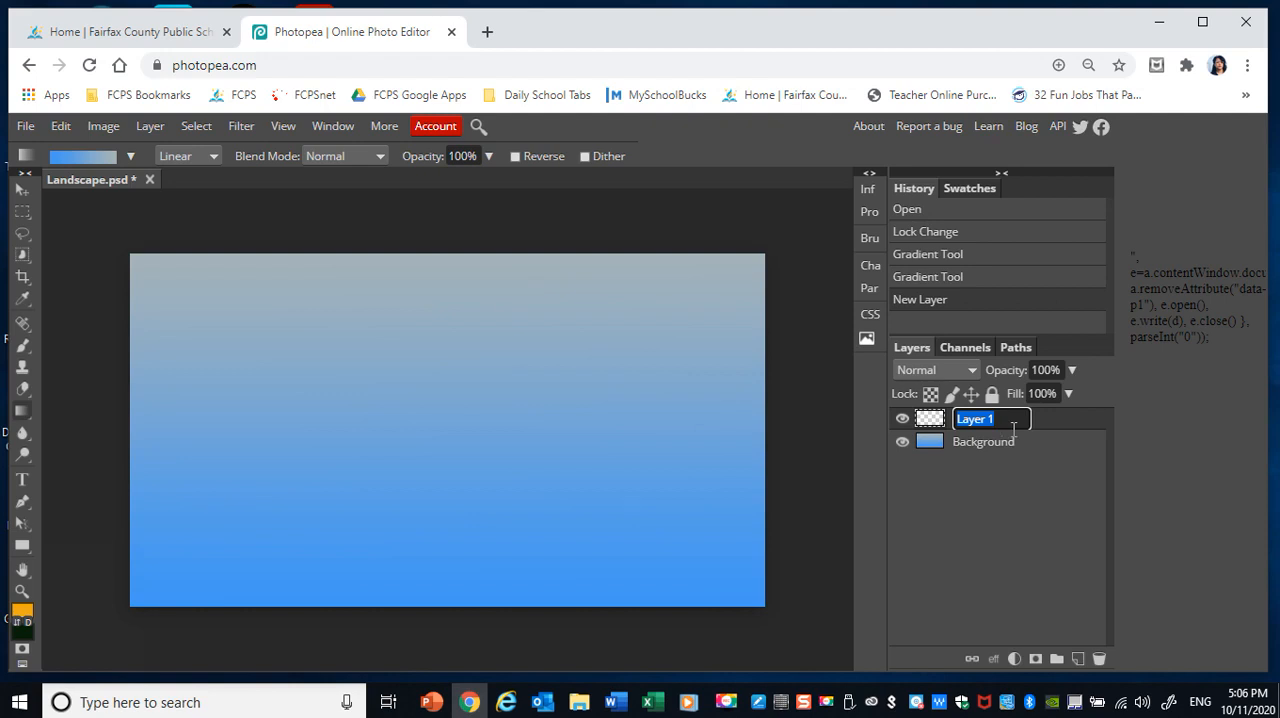
text(Sun)
key(Return)
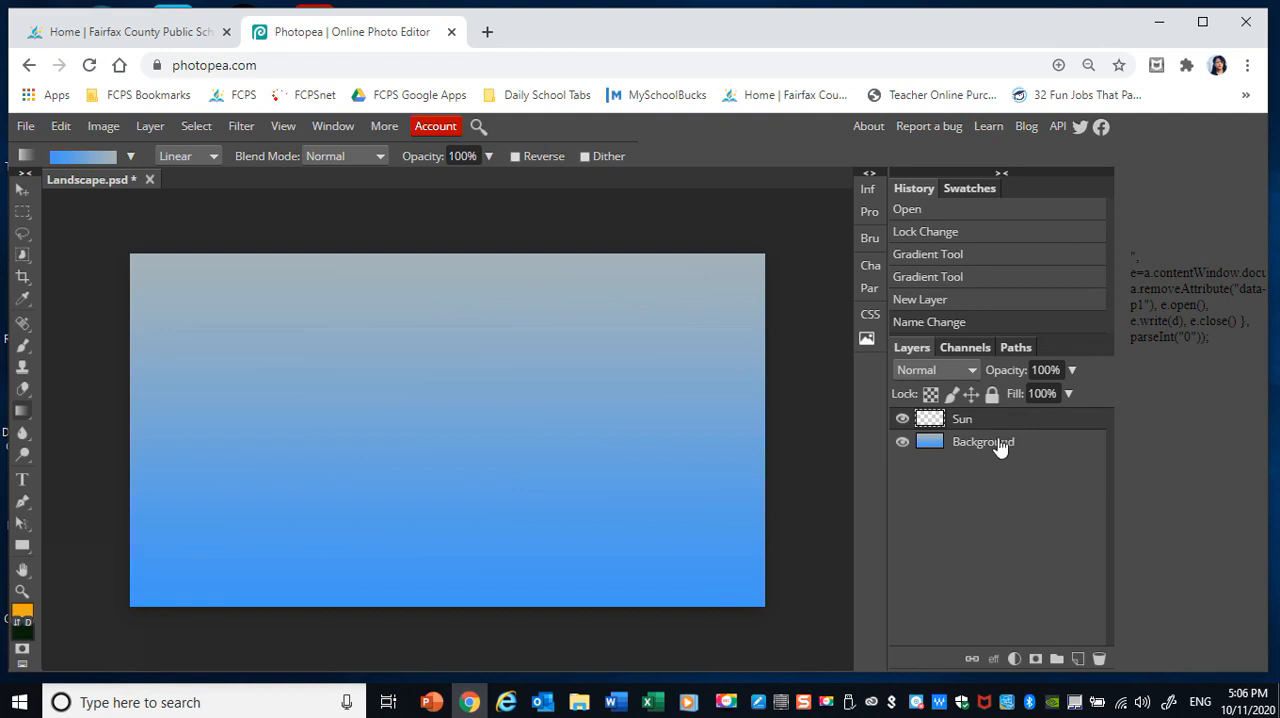
On the Sun layer, set up the Brush tool with the 24 px soft round tip at 0% hardness, enlarged to near the maximum size.
click(998, 447)
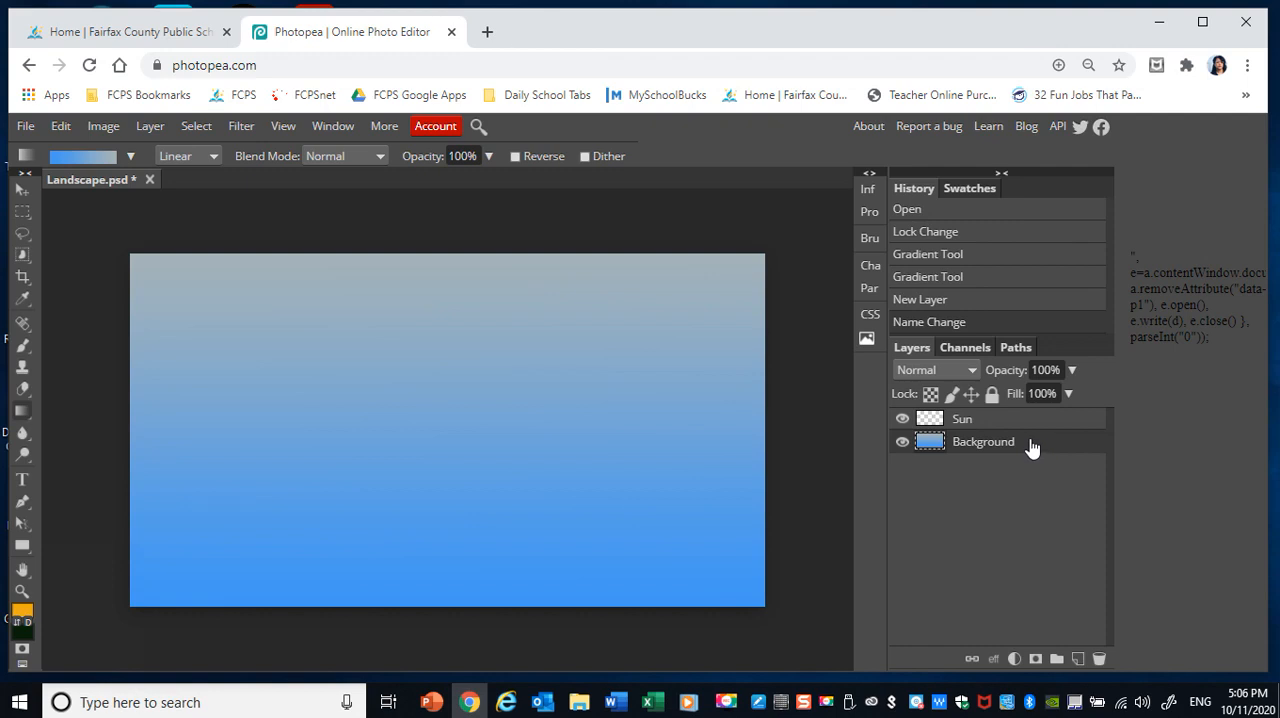
click(985, 422)
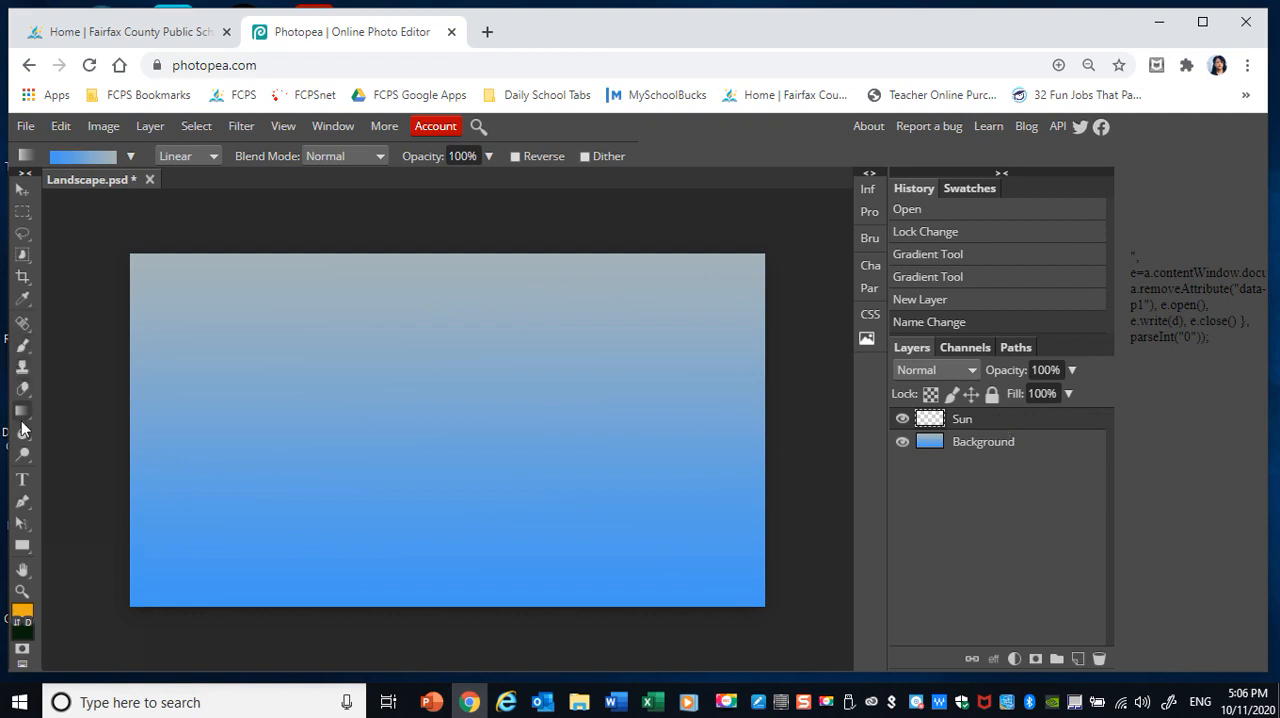
click(24, 354)
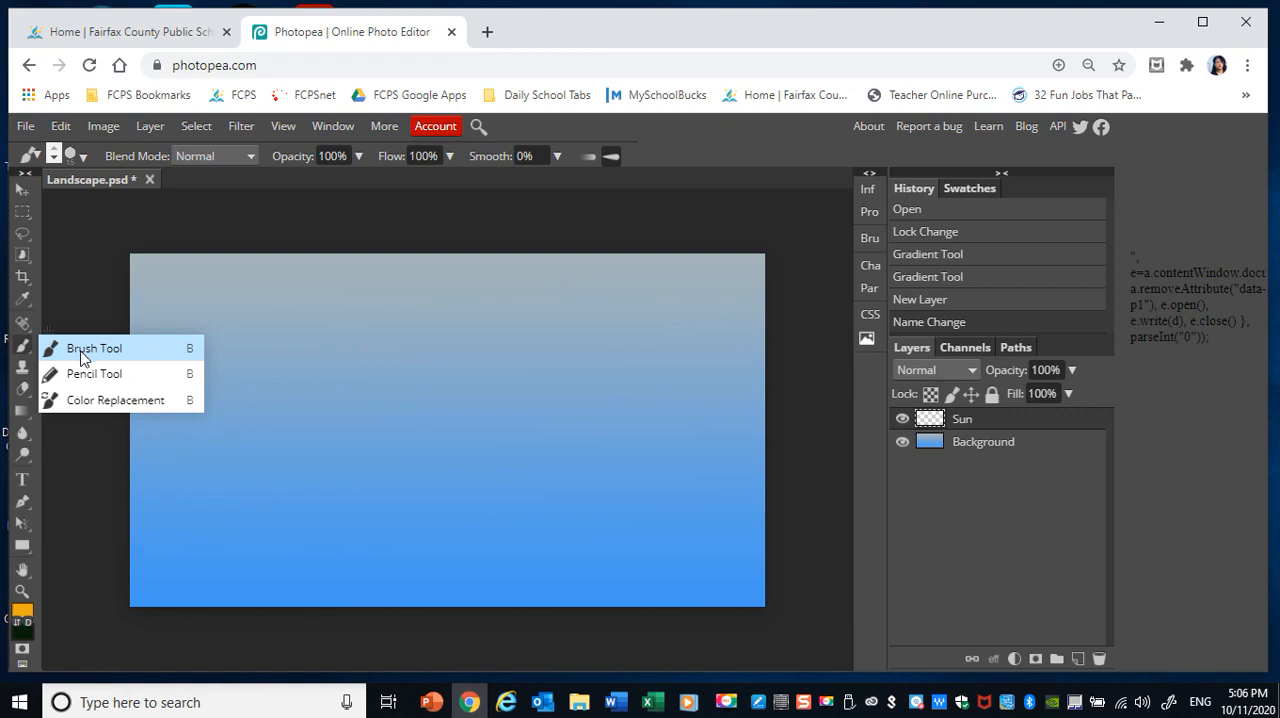
click(81, 350)
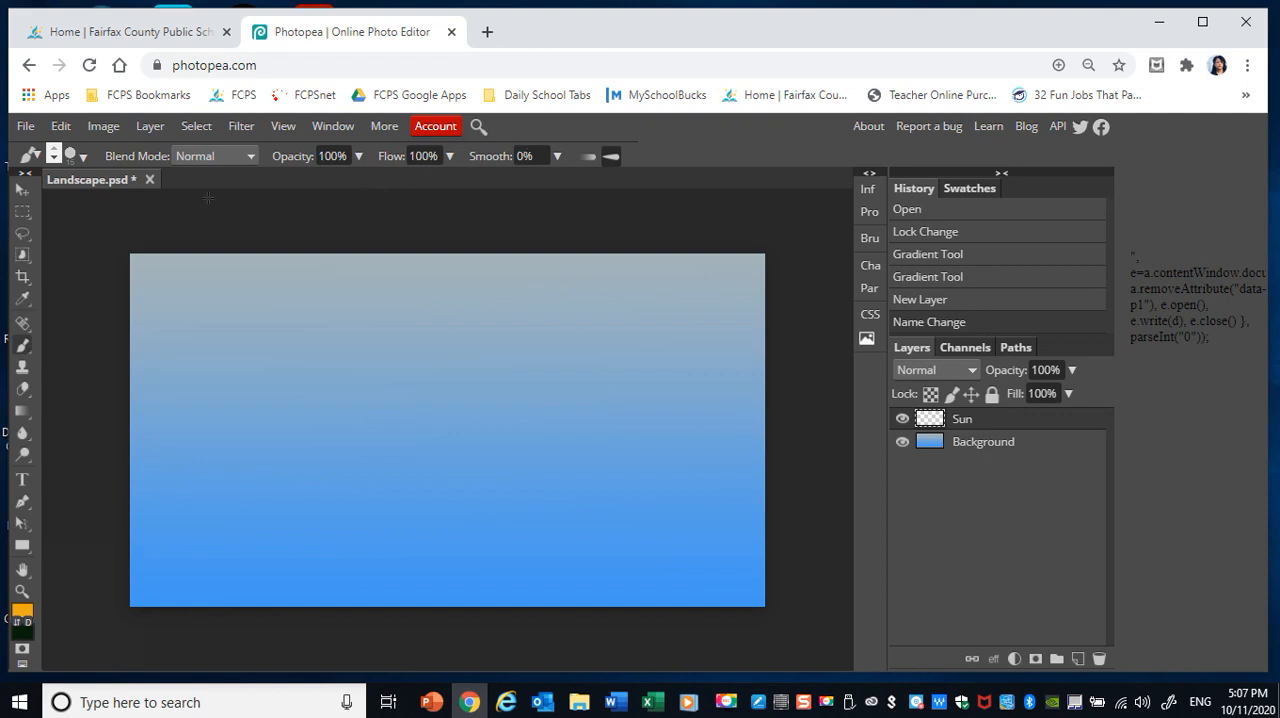
click(81, 159)
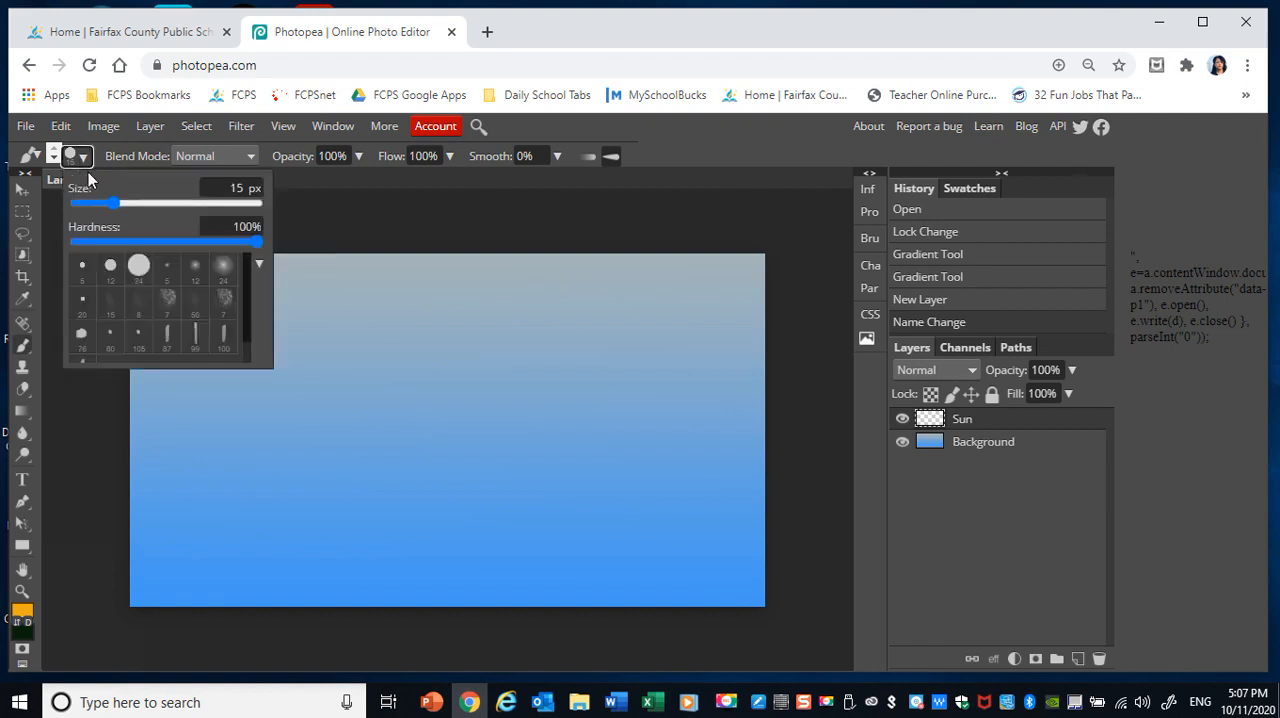
click(222, 270)
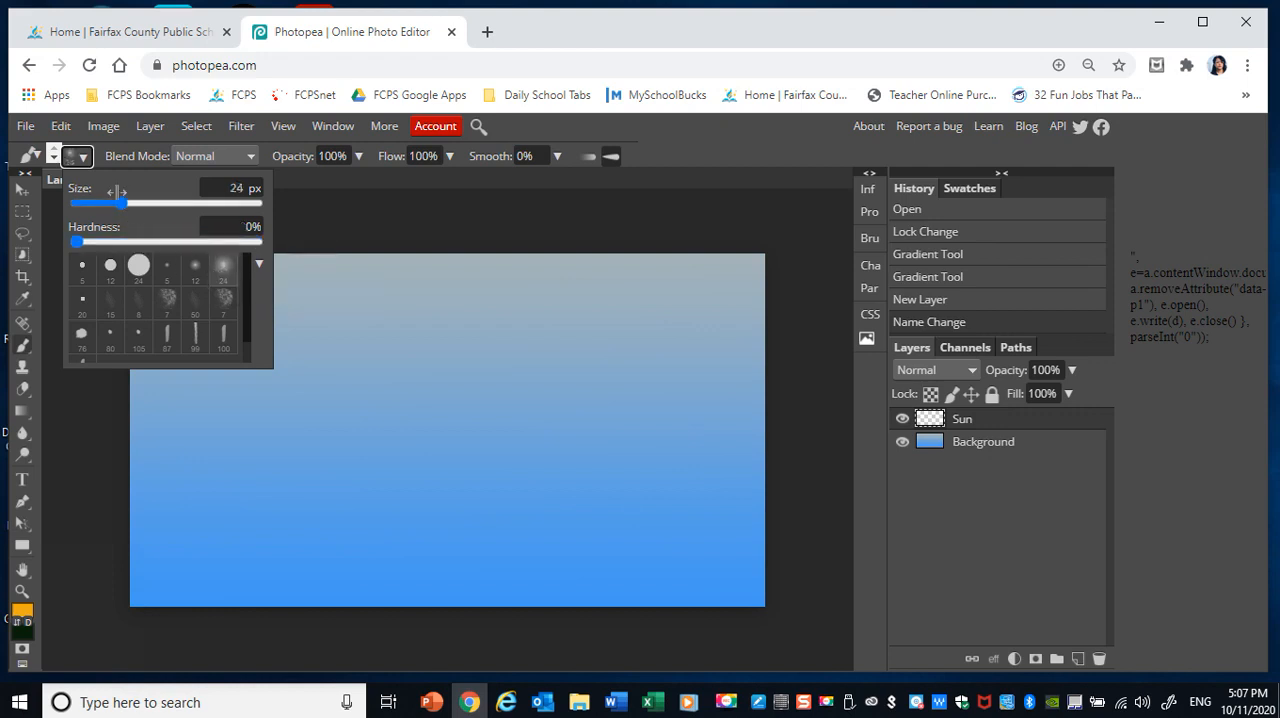
drag(122, 202, 221, 218)
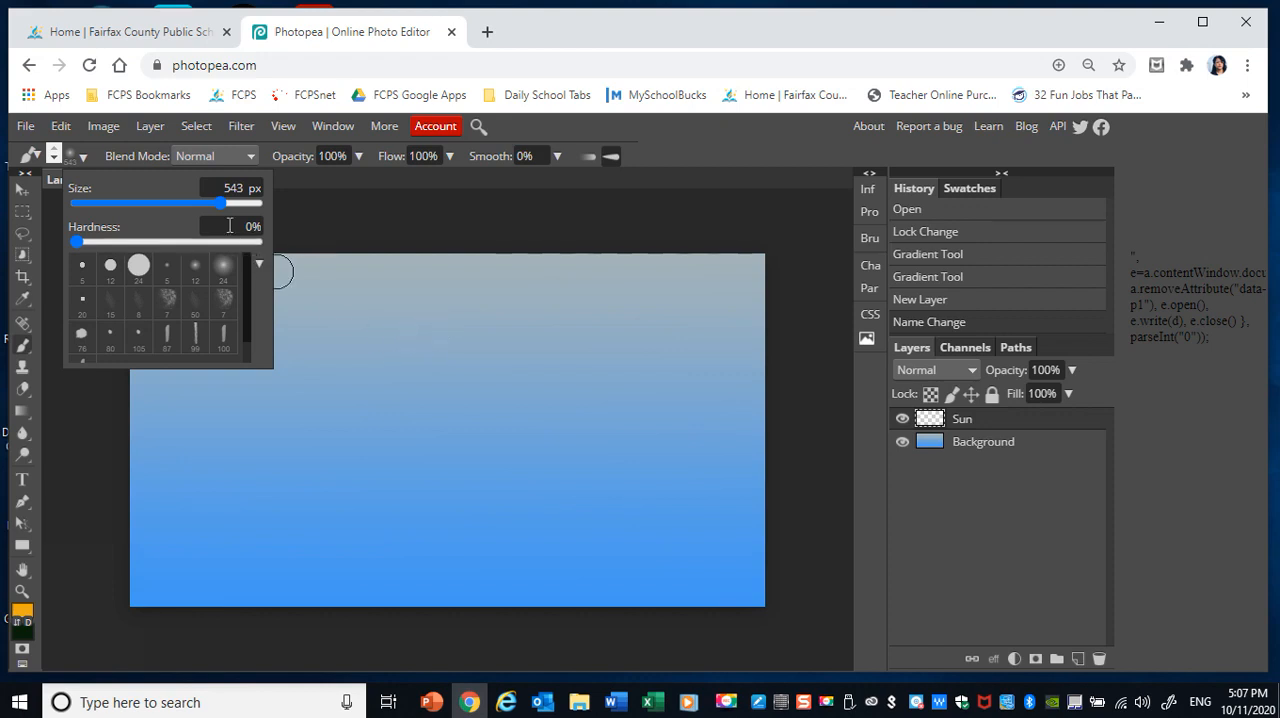
drag(219, 203, 282, 236)
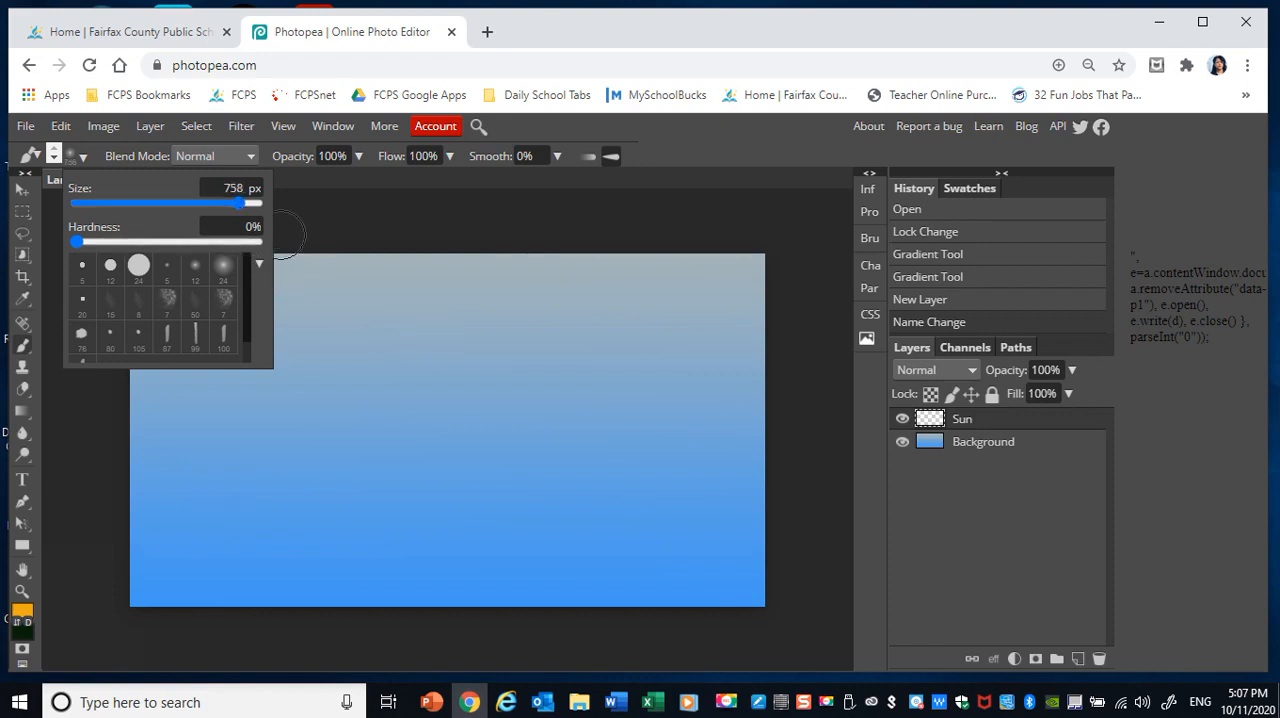
drag(240, 203, 253, 203)
click(346, 220)
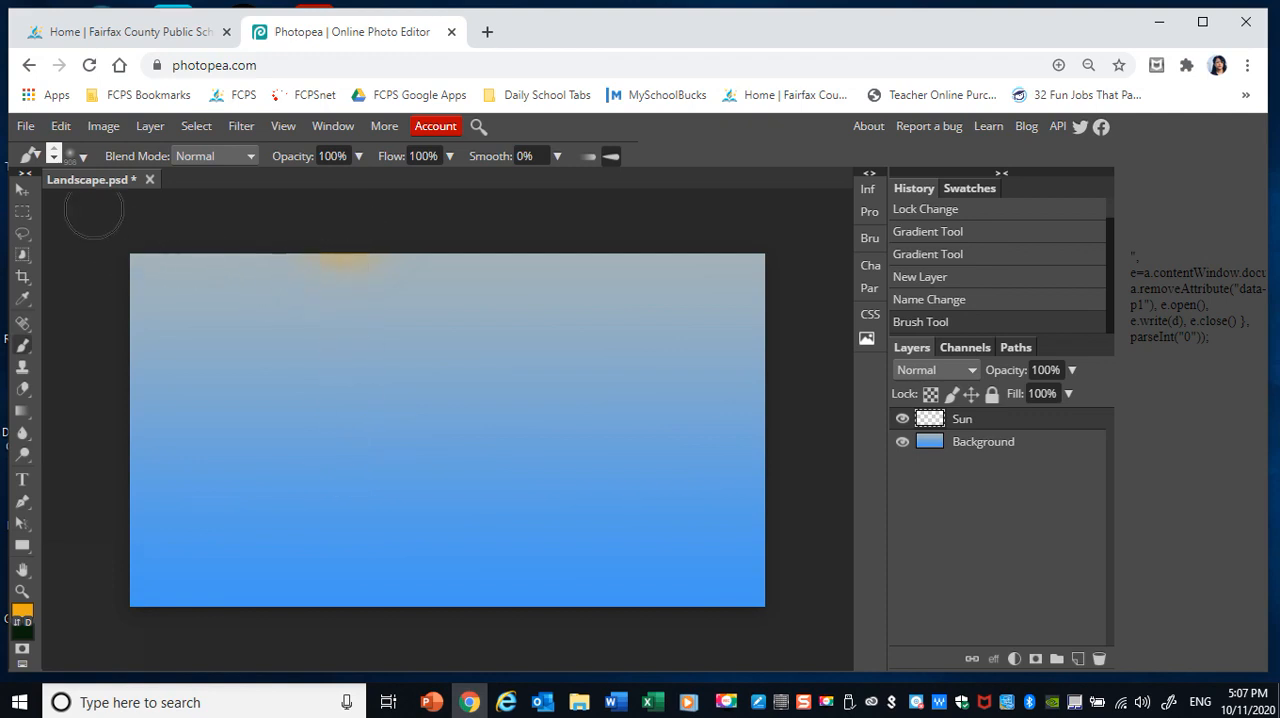
click(61, 128)
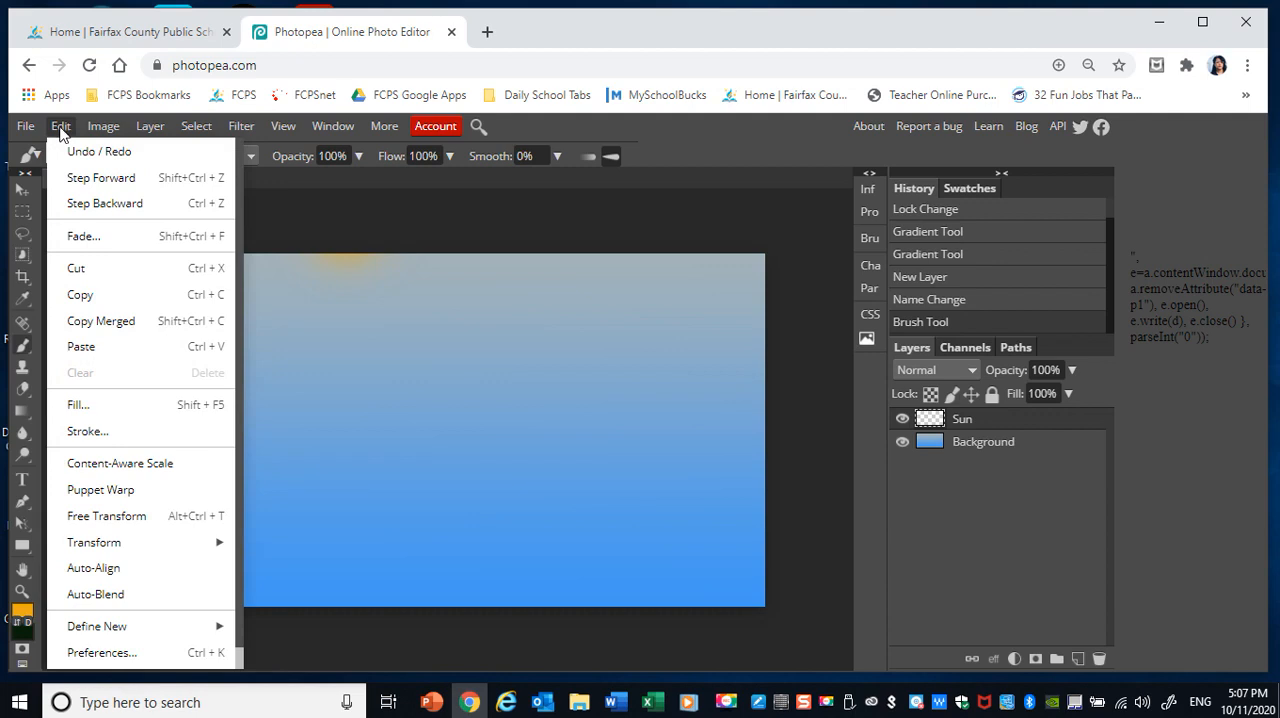
click(86, 206)
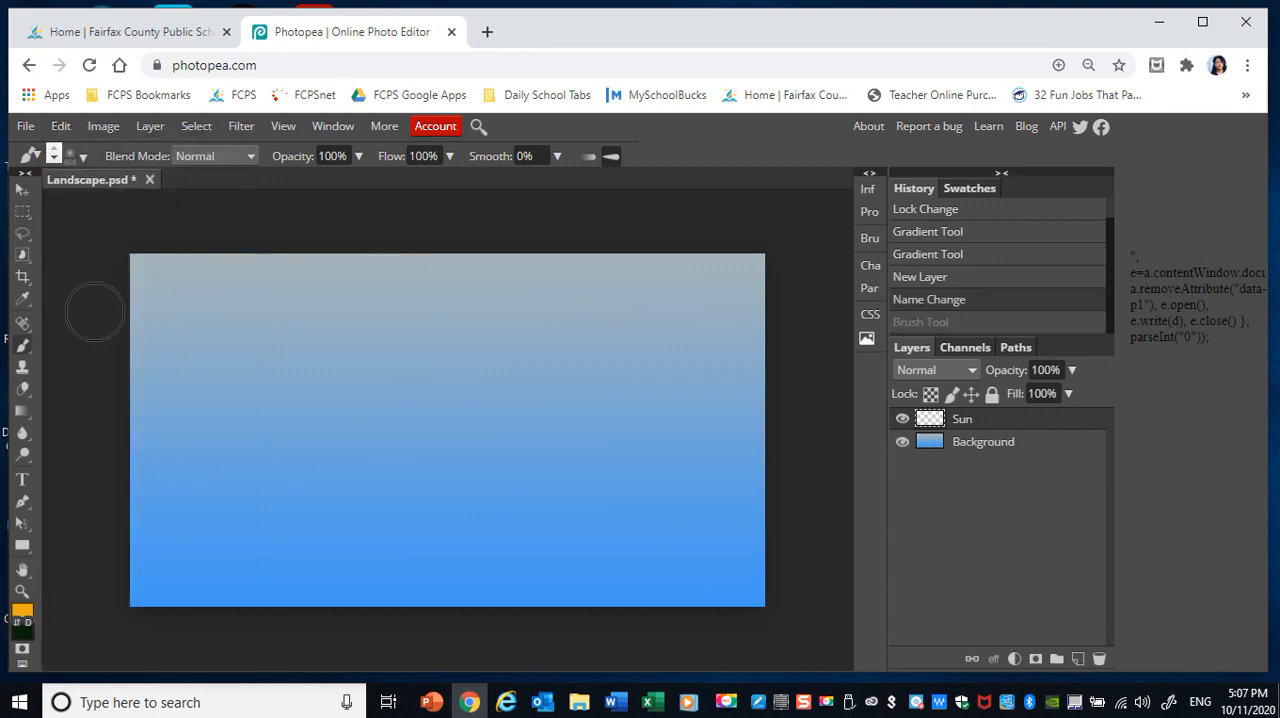
Set the foreground colour to the light yellow-green d8ef5a.
click(28, 616)
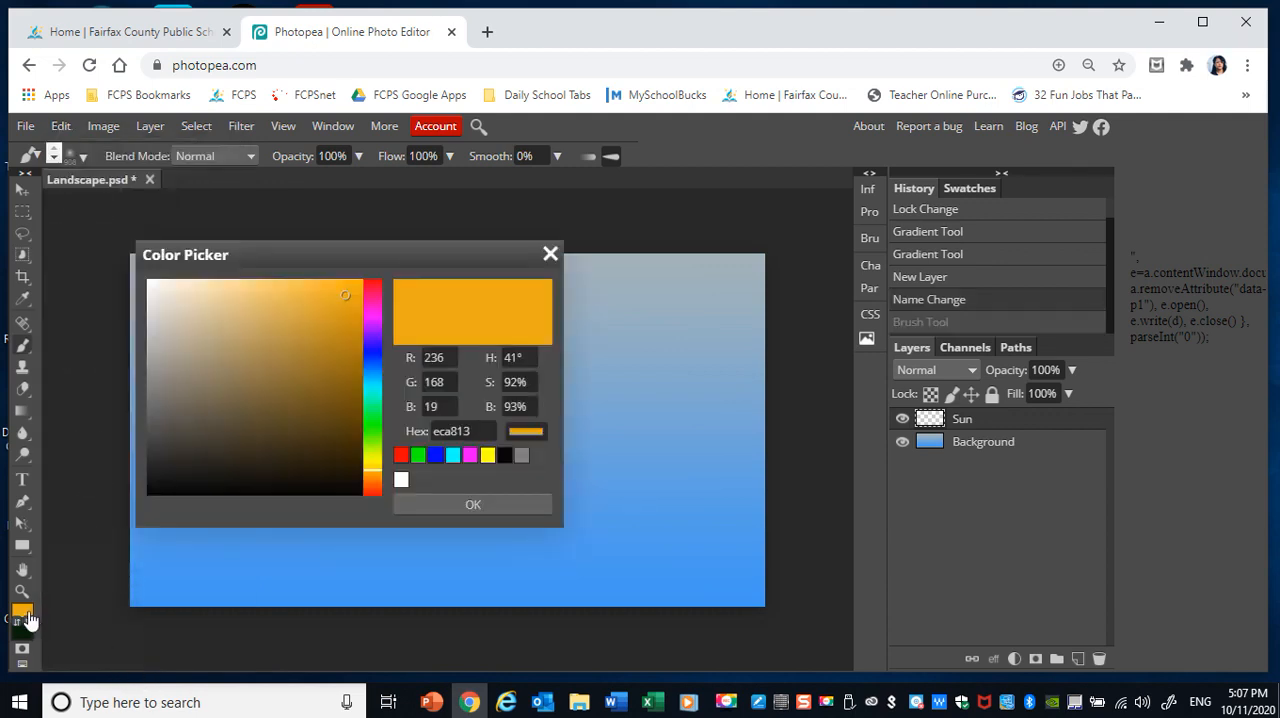
click(372, 460)
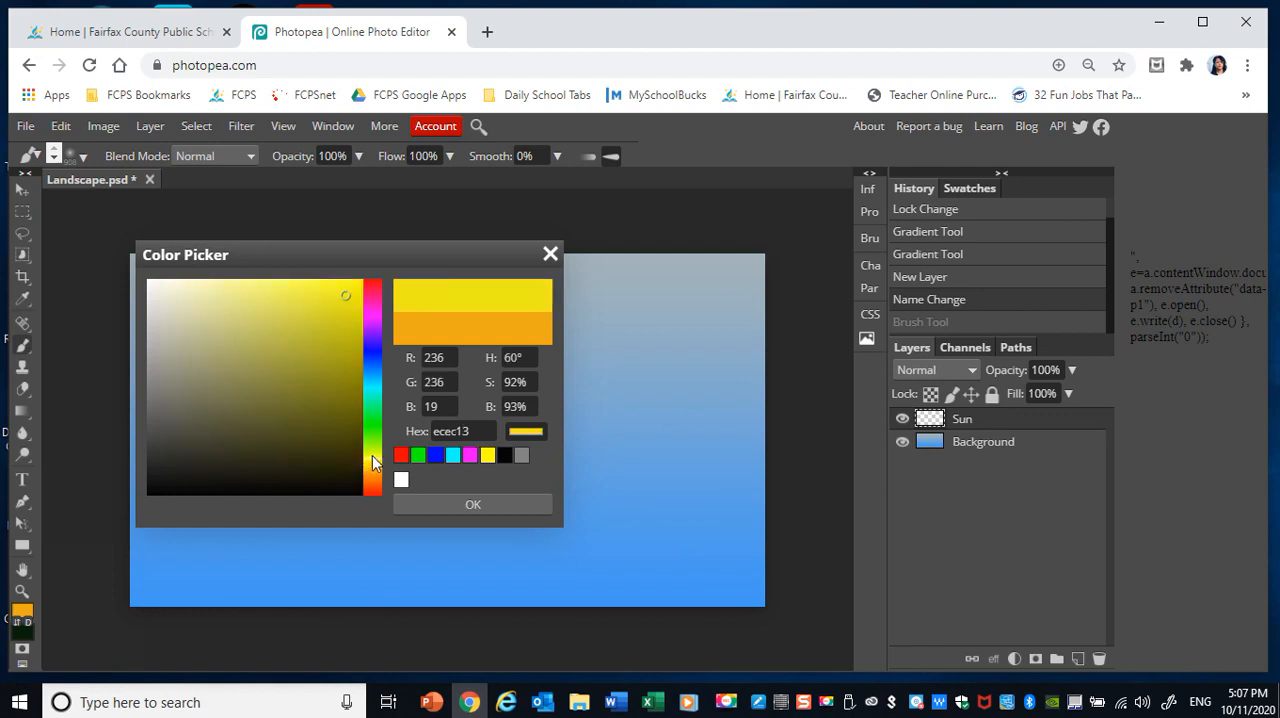
click(371, 461)
click(372, 453)
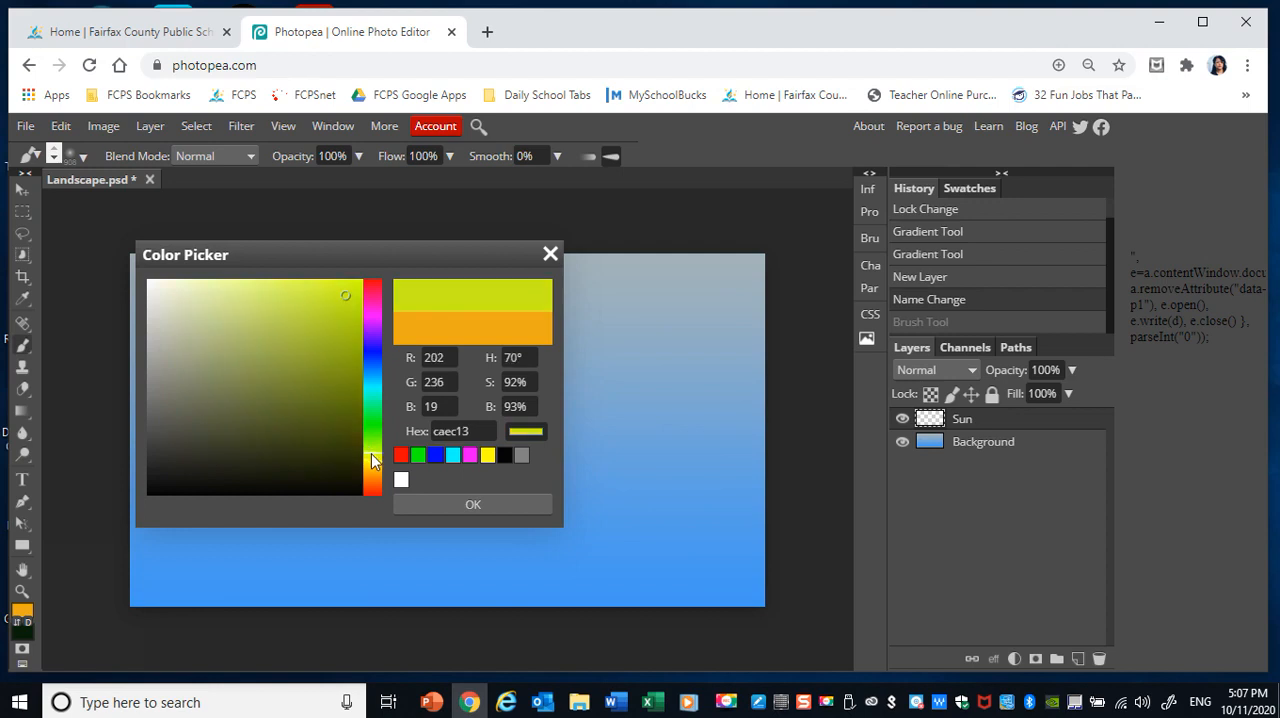
click(333, 291)
click(282, 293)
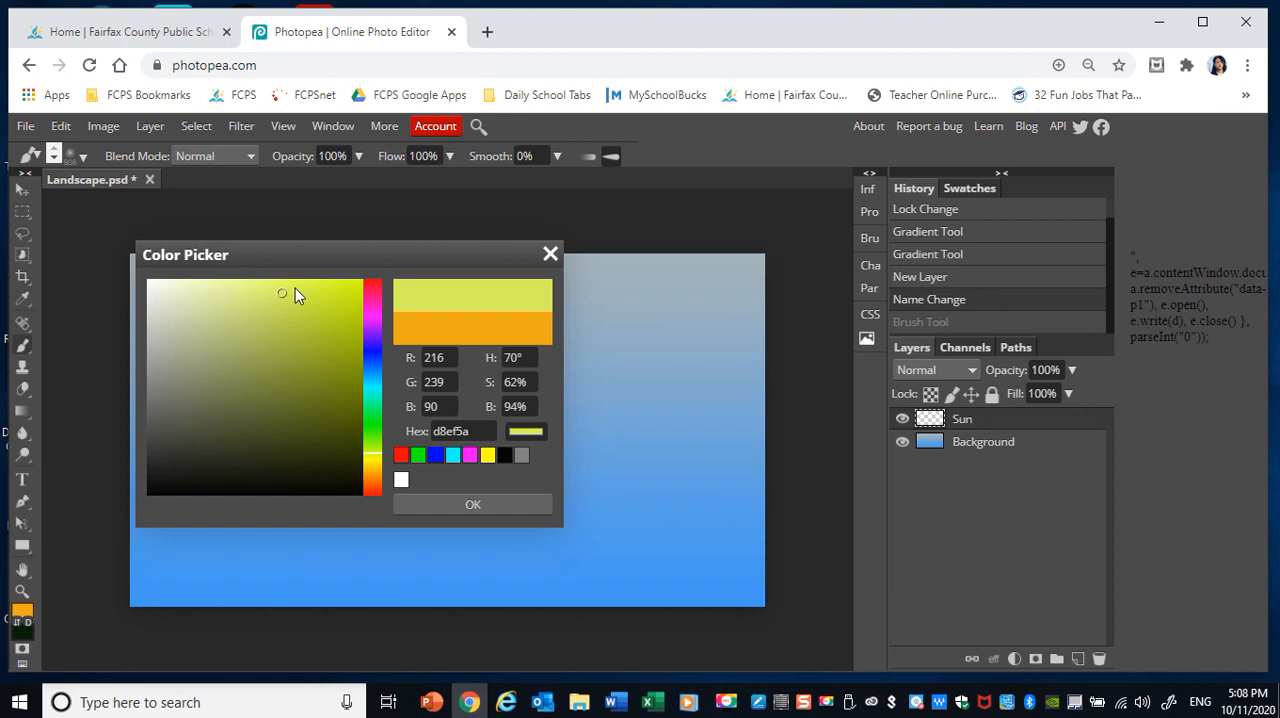
click(453, 505)
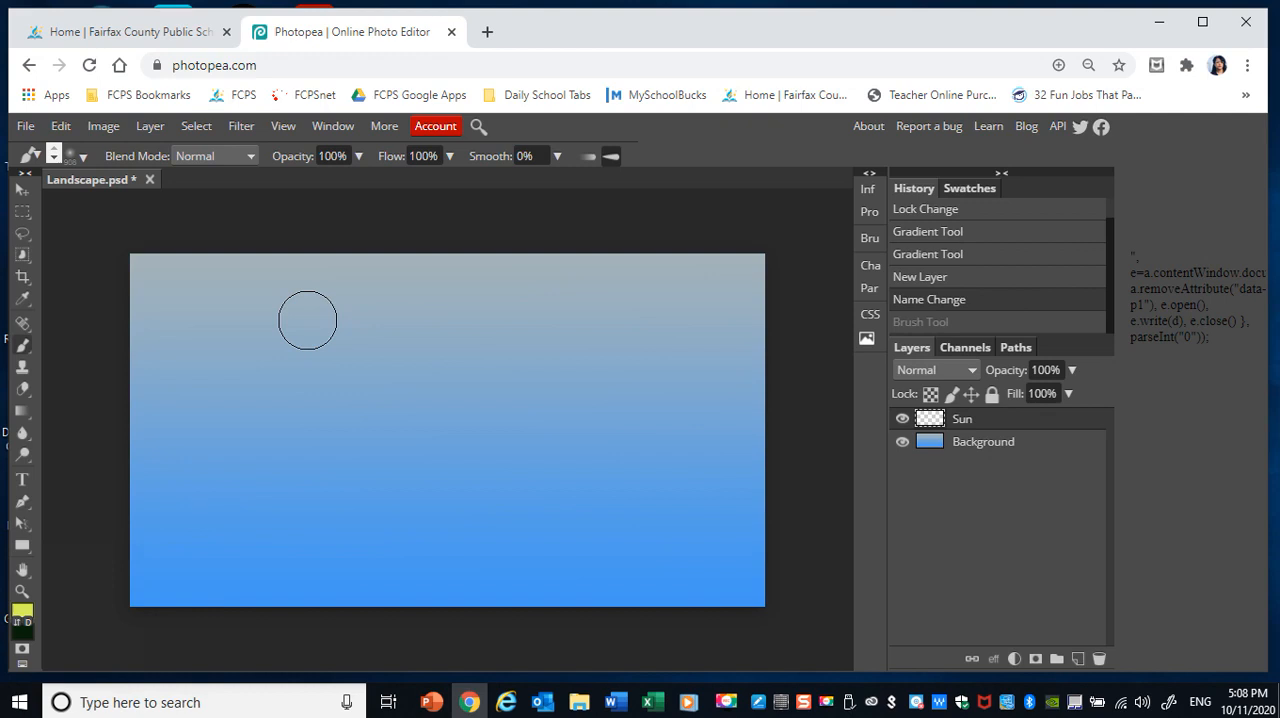
Paint a soft glowing sun in the upper-left part of the sky with four overlapping brush dabs on the same spot.
click(308, 315)
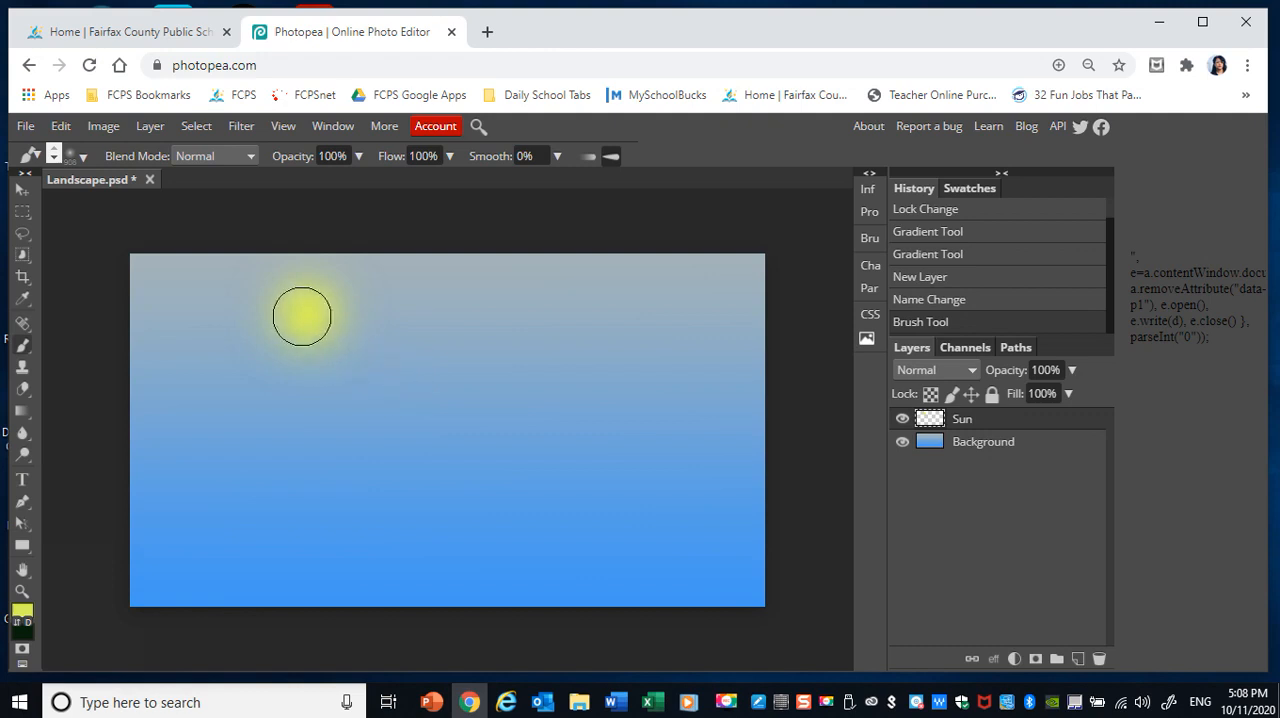
click(304, 316)
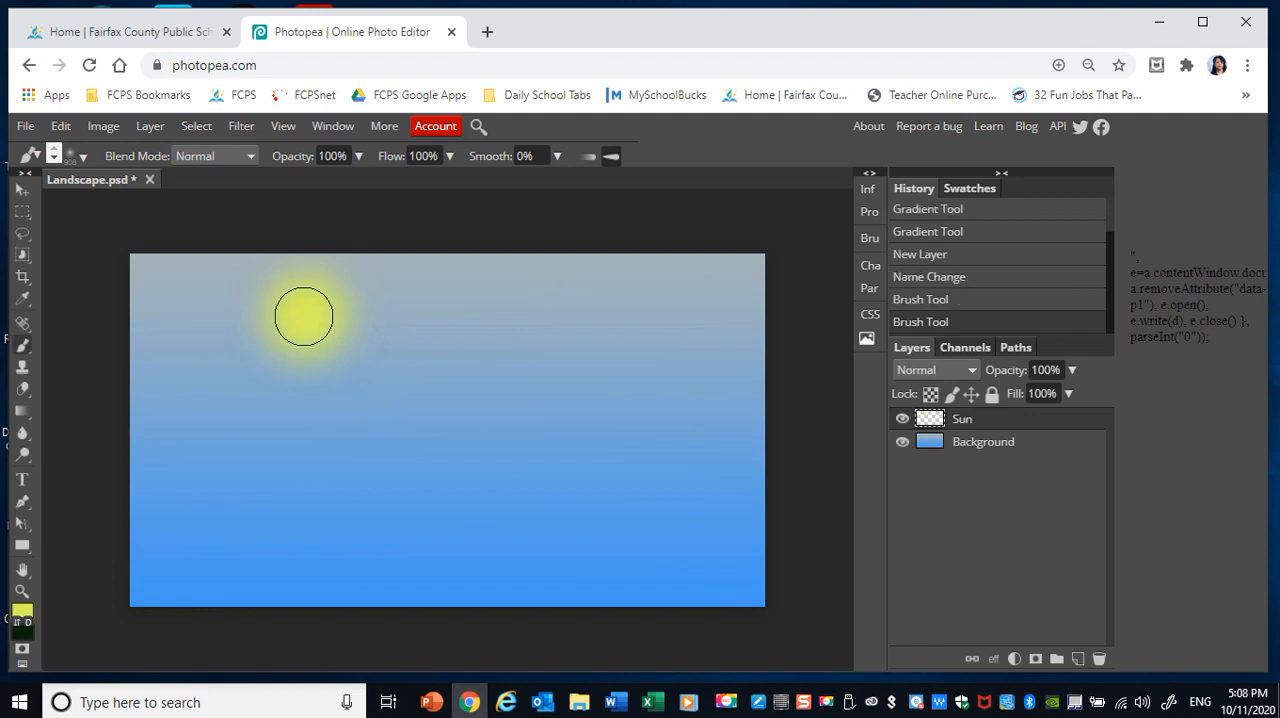
click(303, 316)
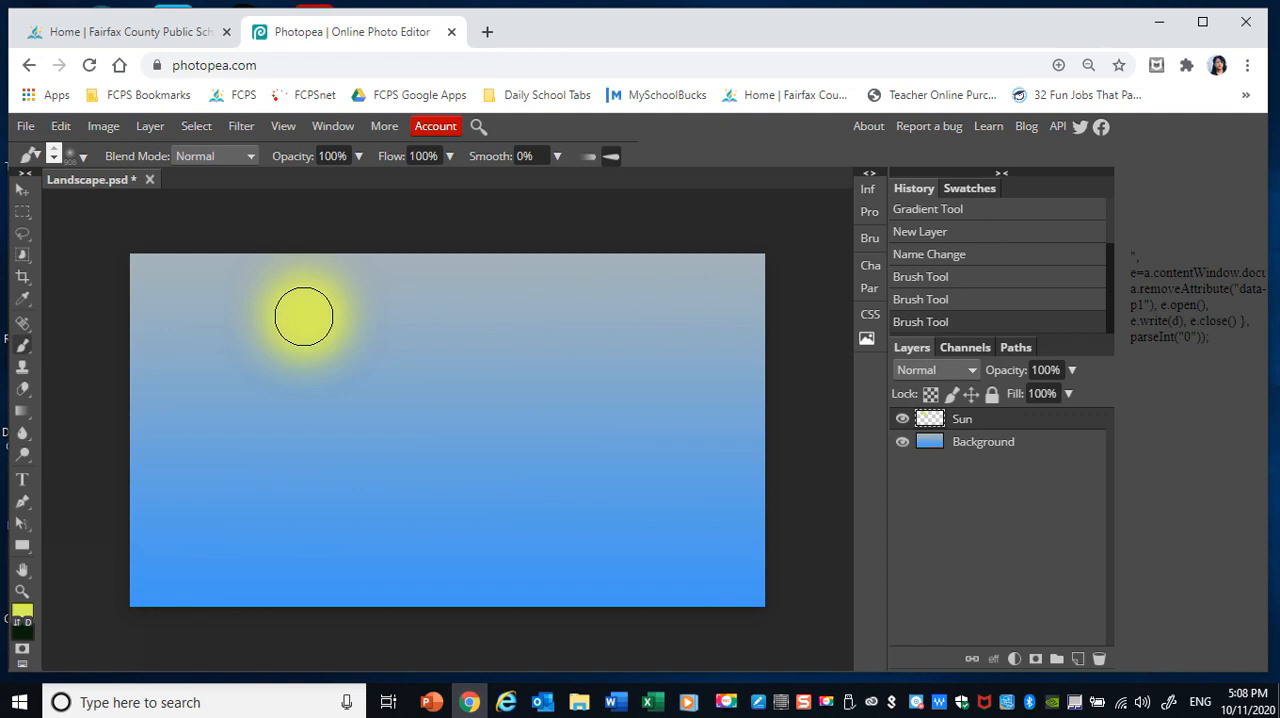
click(303, 316)
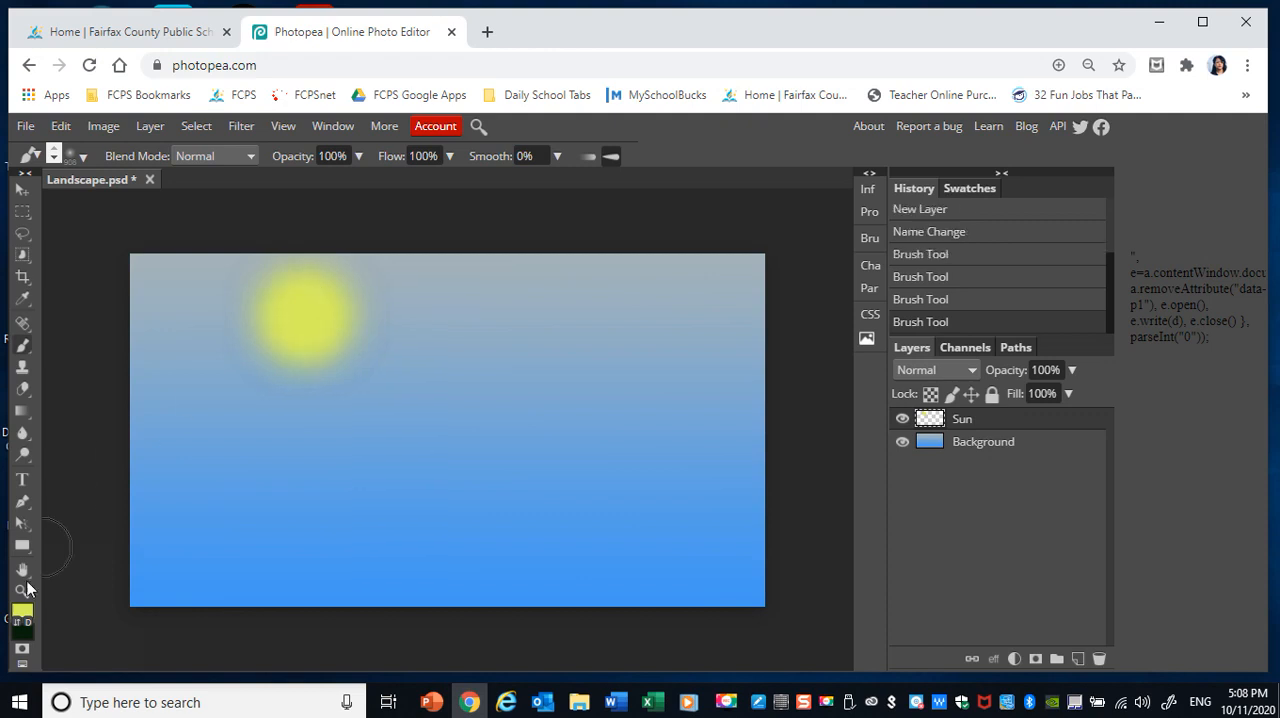
Change the foreground colour to the paler yellow e8f59f for the sun's highlight.
click(22, 614)
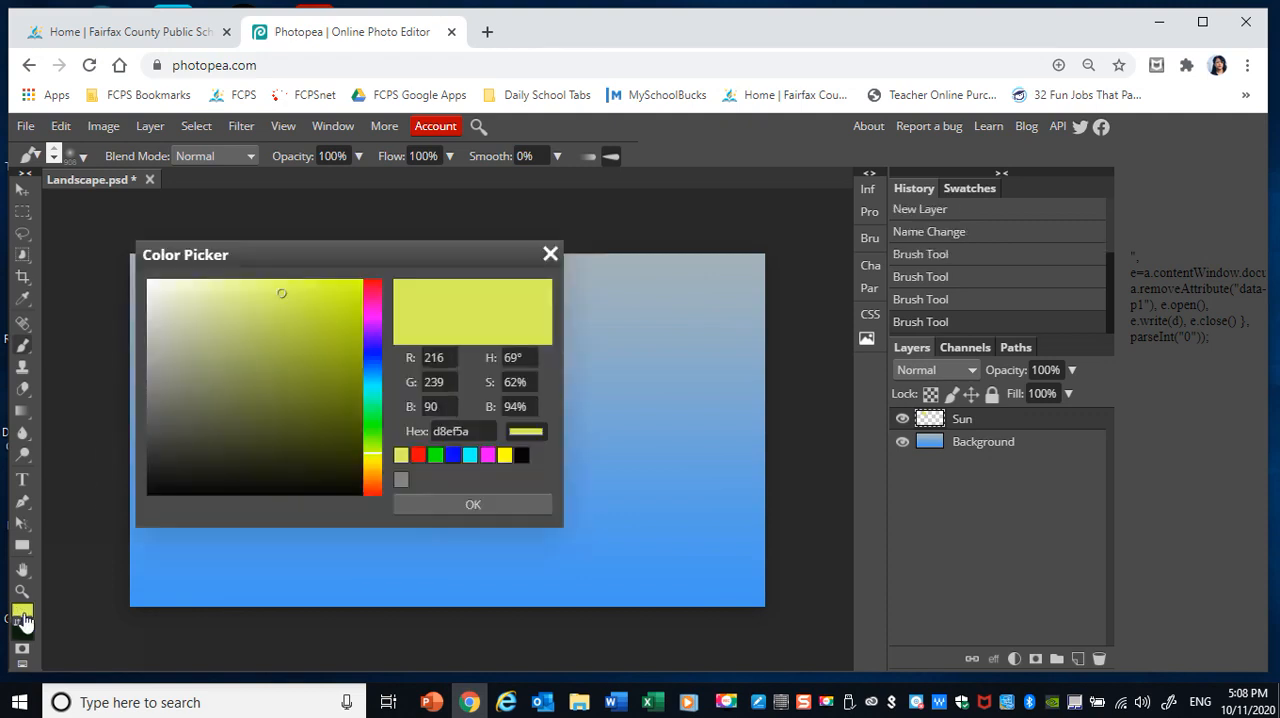
click(240, 296)
click(234, 290)
click(223, 289)
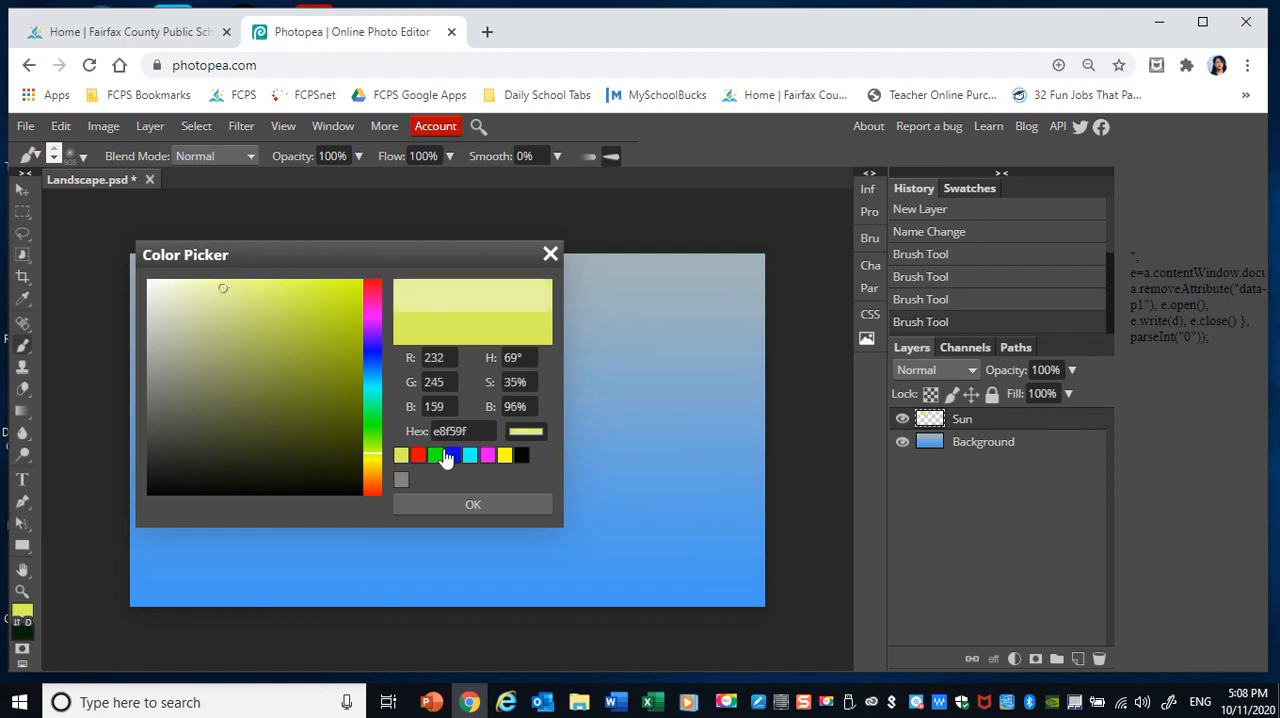
click(458, 503)
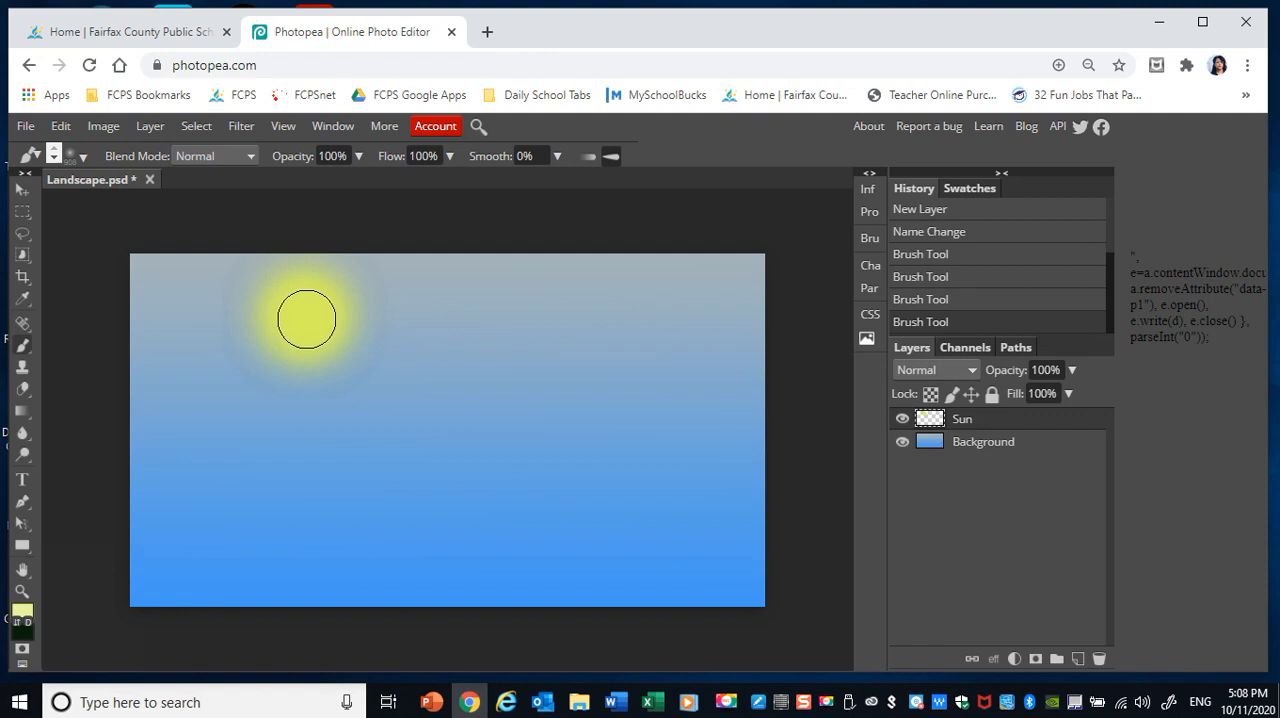
Reduce the brush size to 525 px and dab a pale highlight onto the centre of the sun.
click(83, 157)
drag(260, 205, 219, 204)
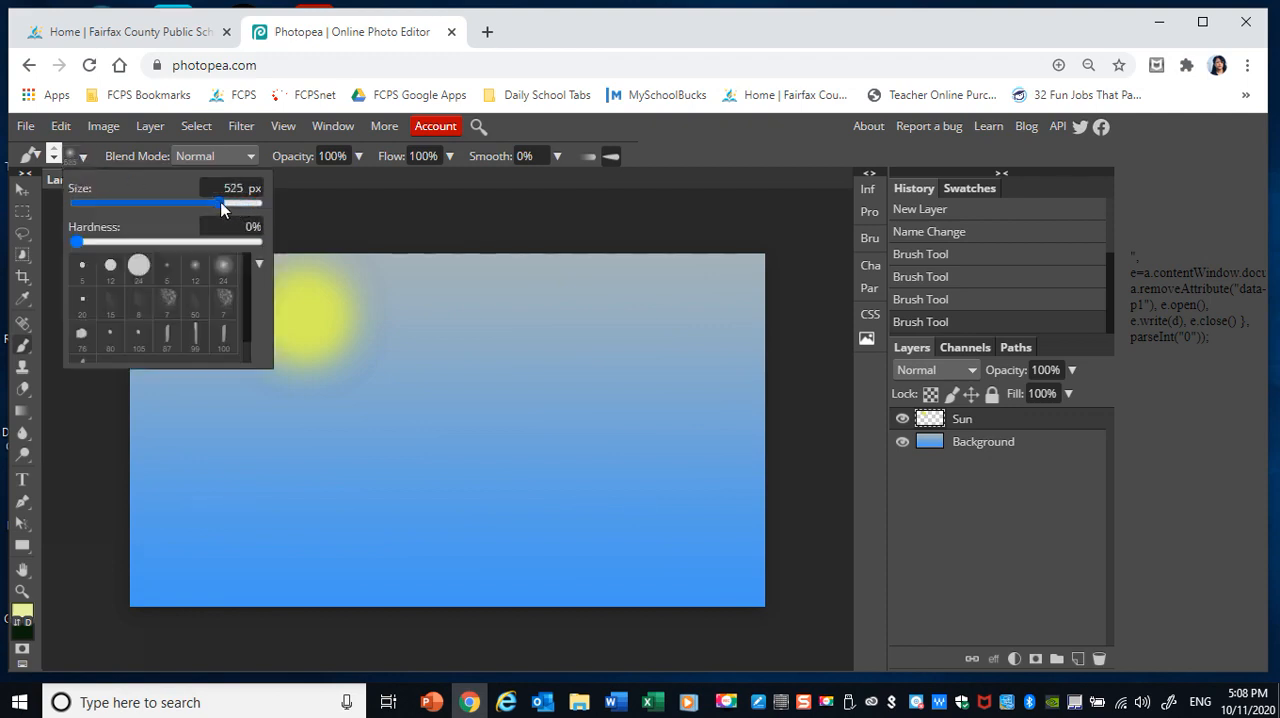
click(294, 319)
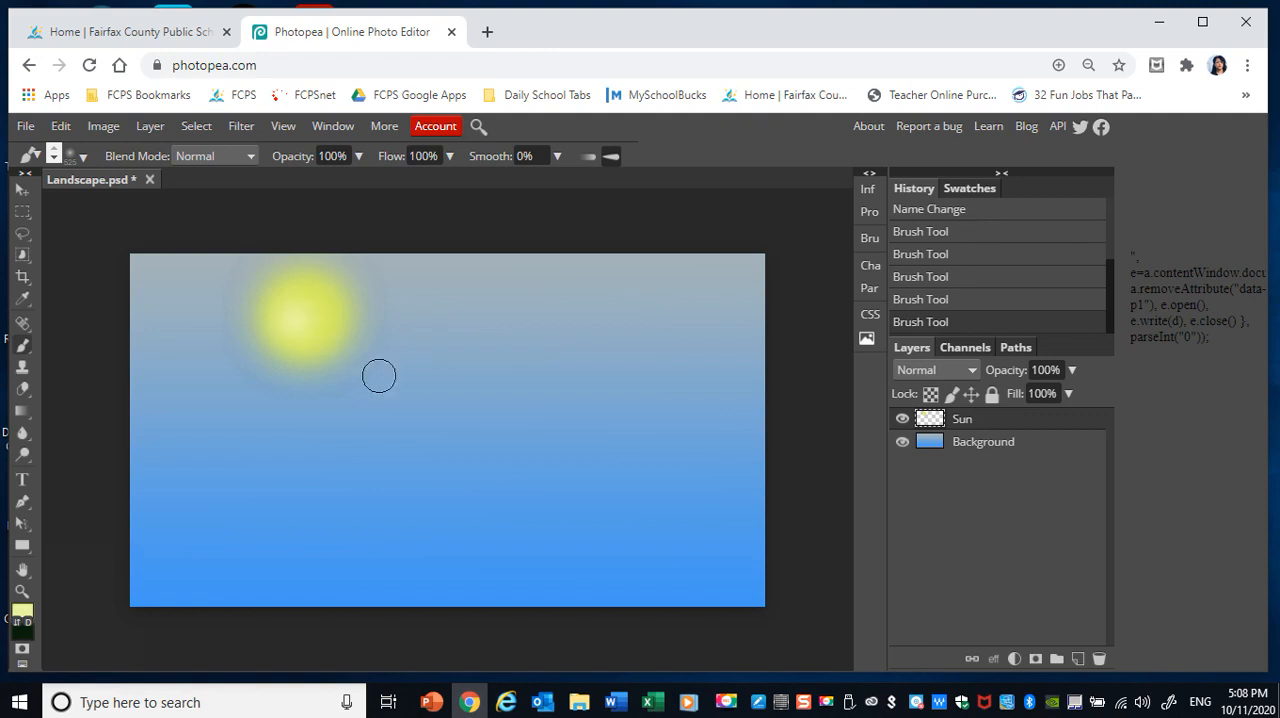
click(306, 317)
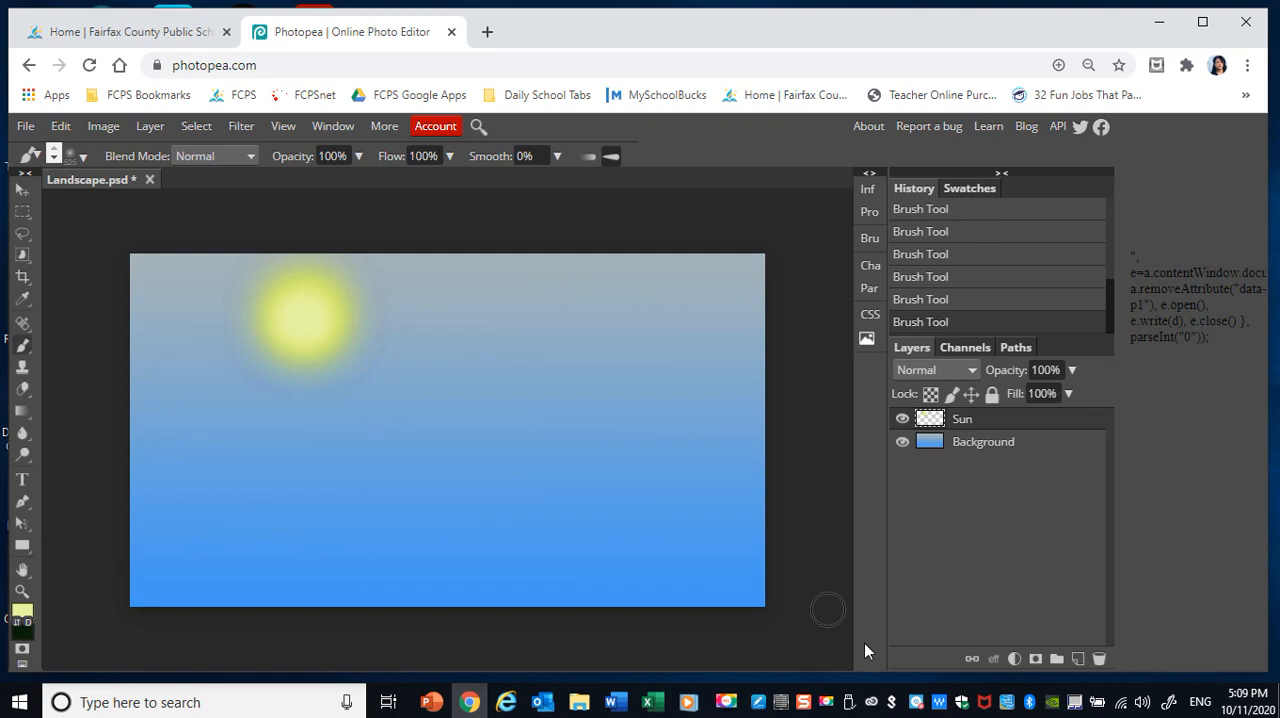
Add a new layer above the Sun layer and rename it cloud.
click(1078, 659)
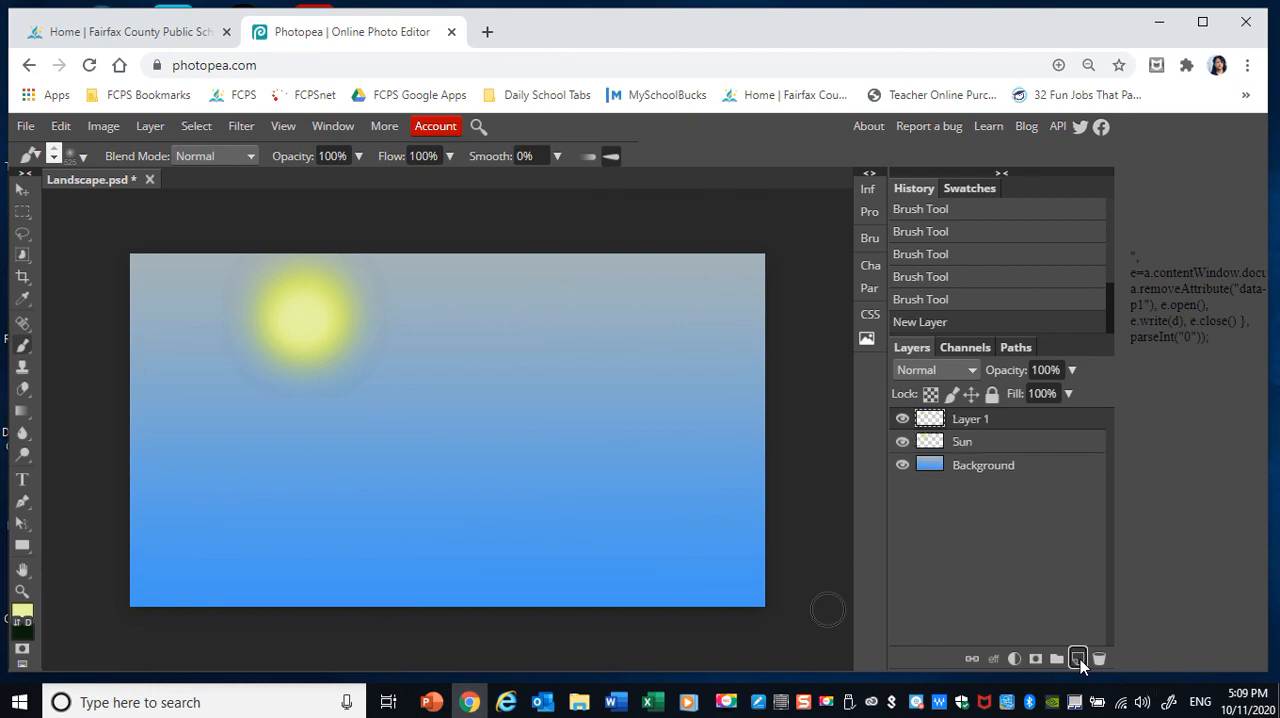
double_click(977, 419)
text(cloud)
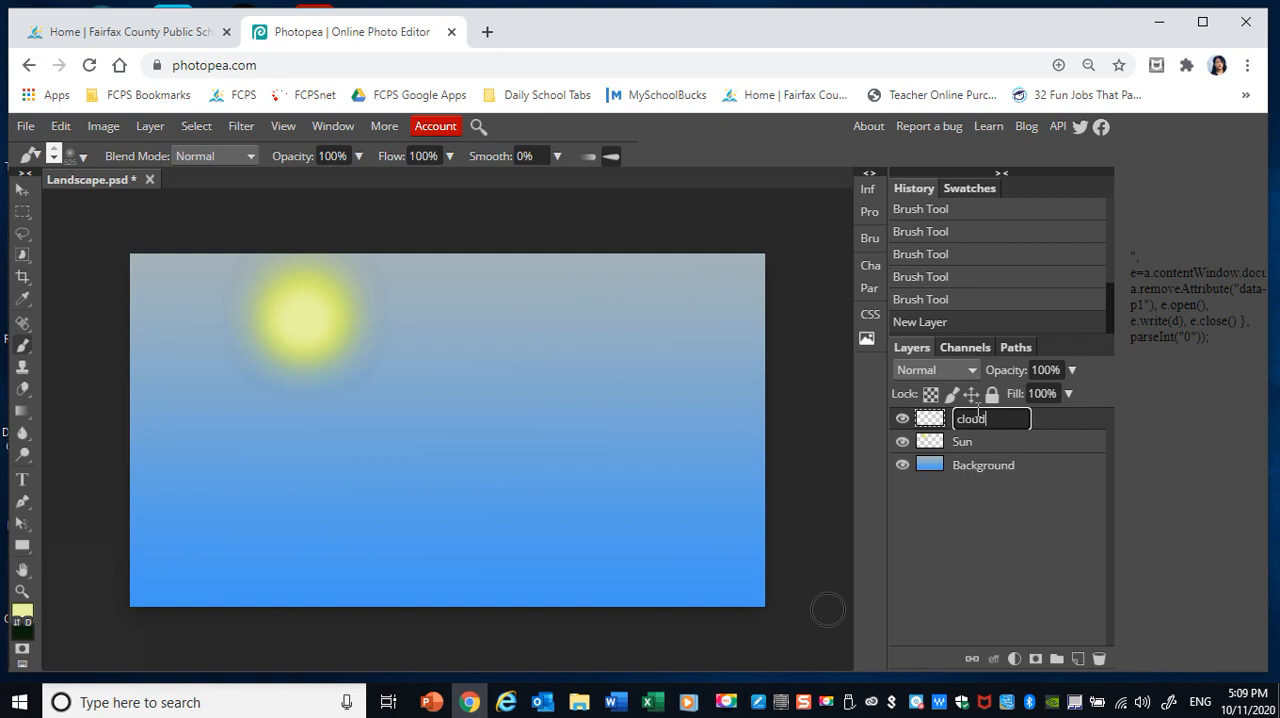
key(Return)
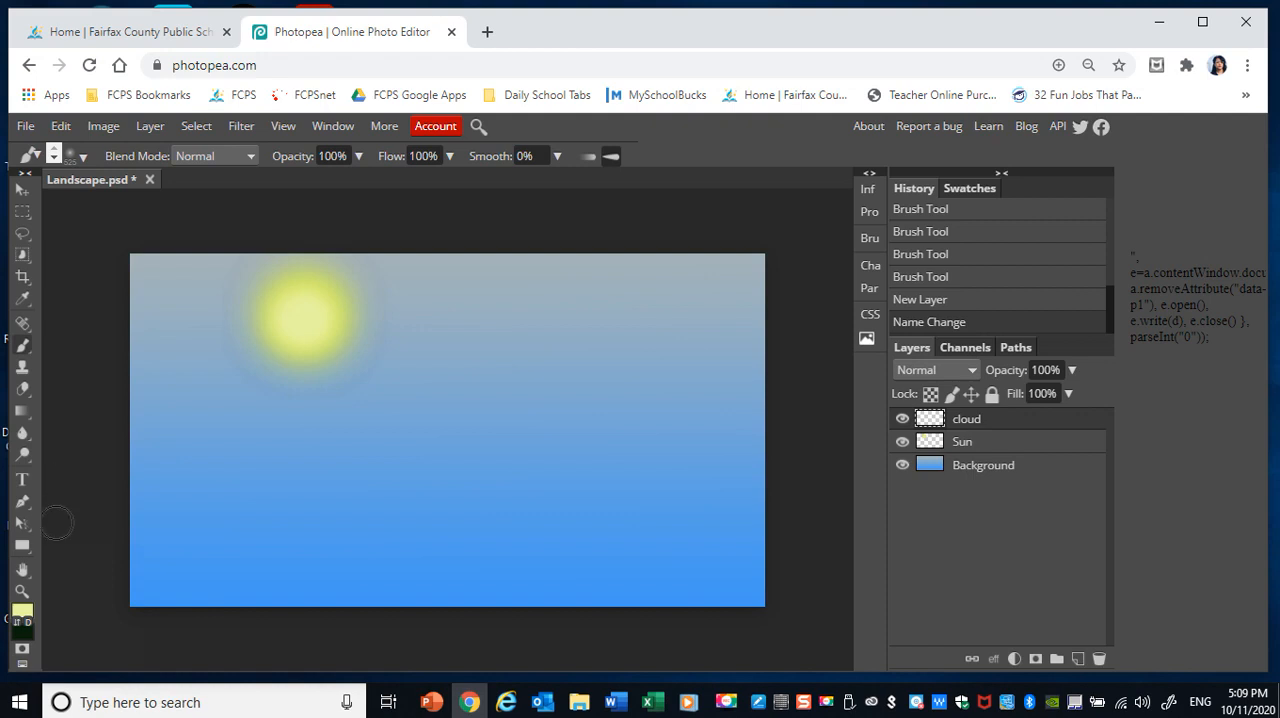
Change the foreground colour to the orange efa412 for the cloud.
click(24, 618)
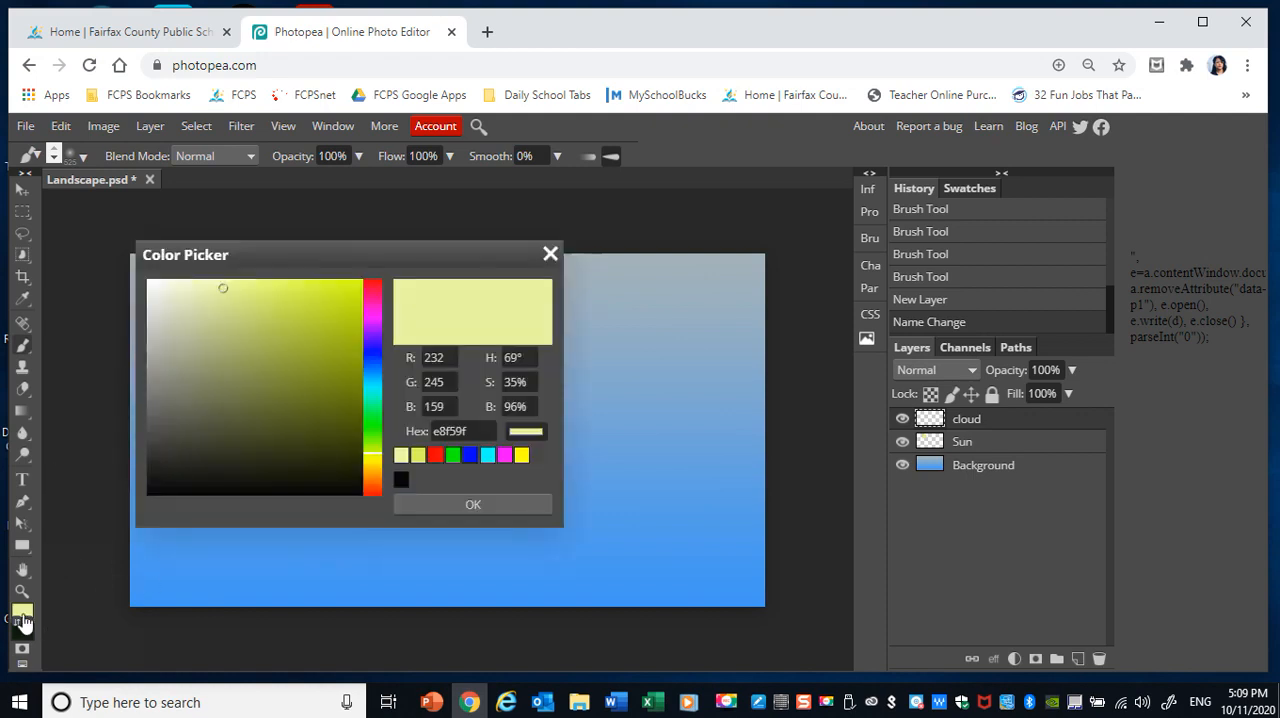
click(371, 467)
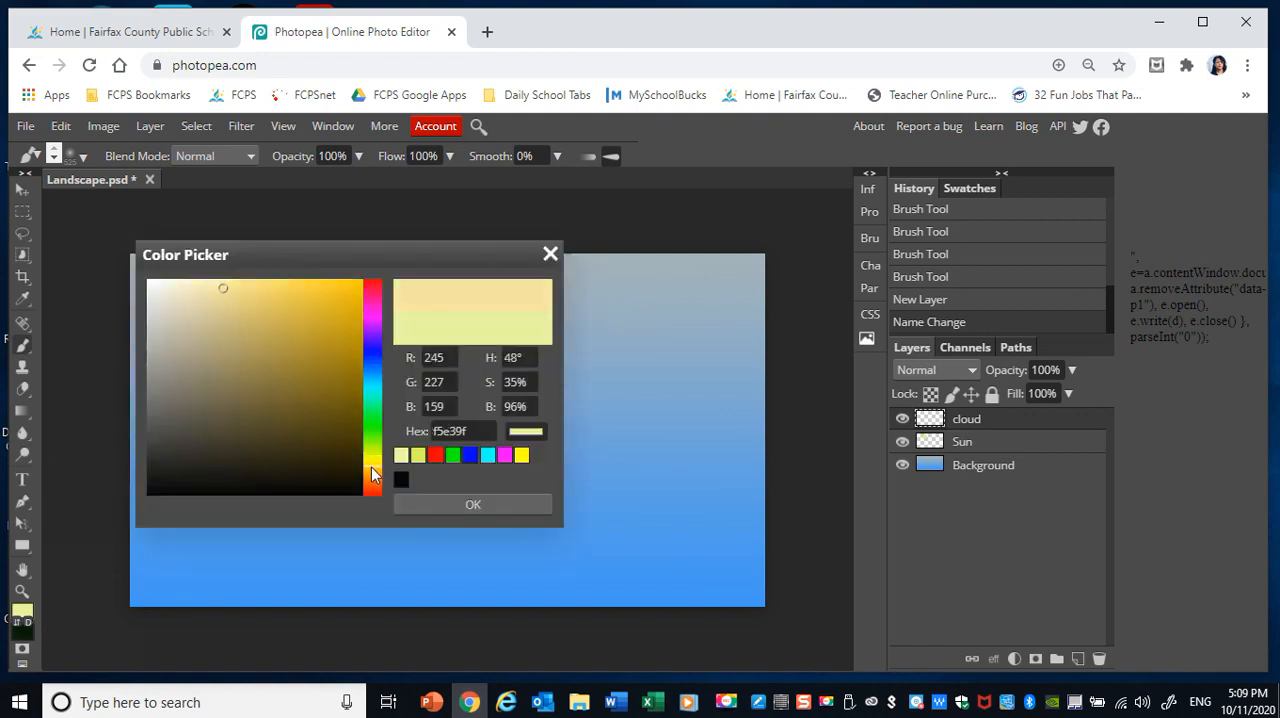
click(372, 469)
click(373, 469)
click(346, 294)
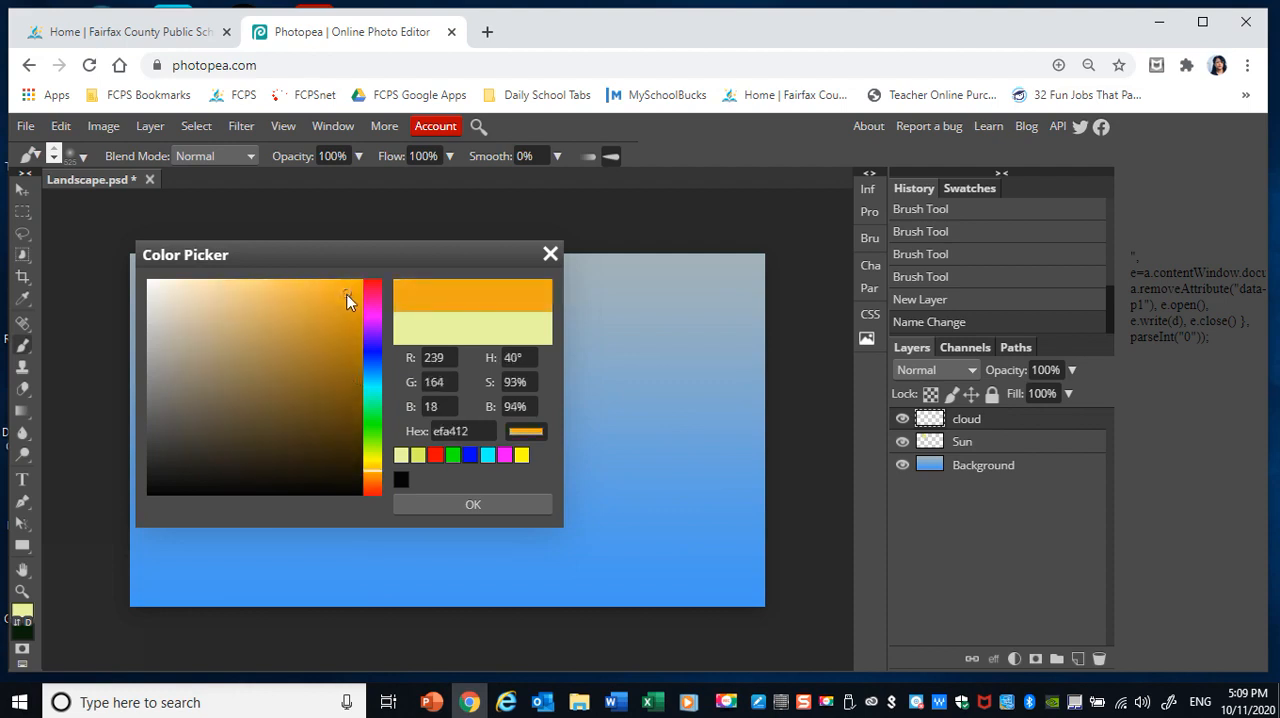
click(464, 510)
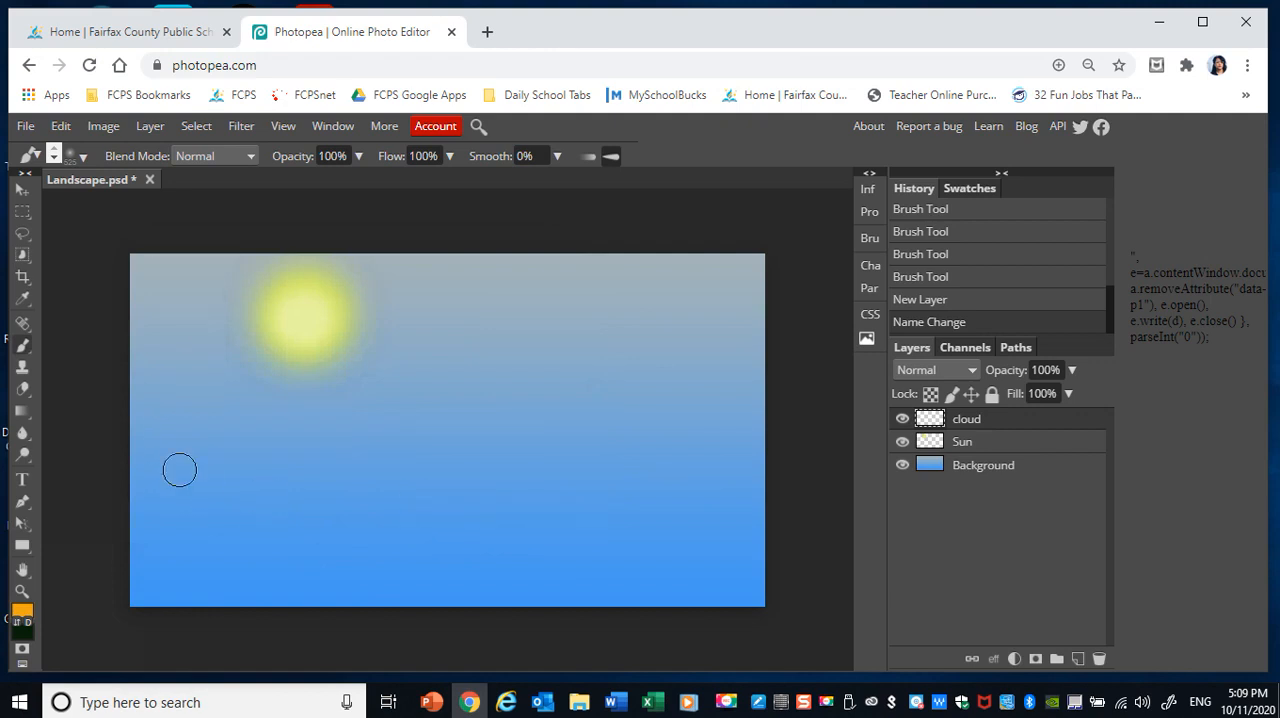
Reduce the brush size for painting the cloud.
click(72, 157)
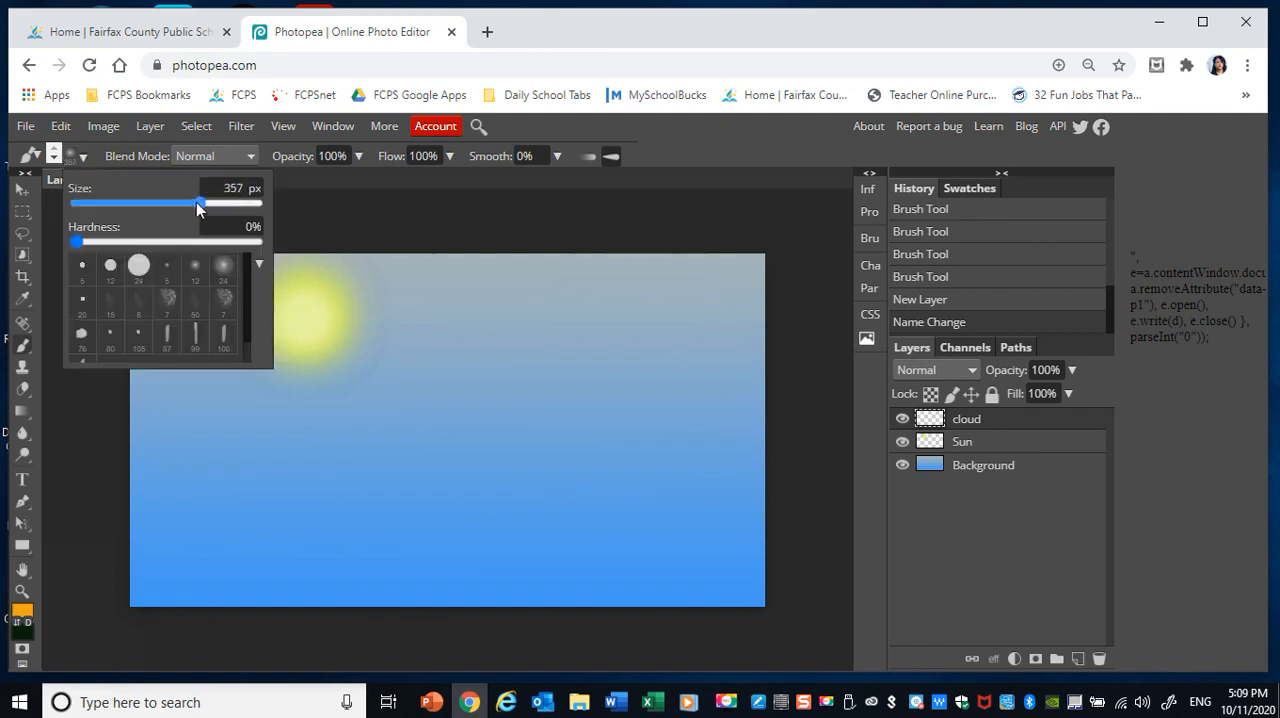
drag(180, 200, 178, 201)
drag(178, 201, 193, 205)
mouse_move(432, 314)
mouse_down()
mouse_move(527, 329)
mouse_move(533, 354)
mouse_move(492, 370)
mouse_move(559, 383)
mouse_up()
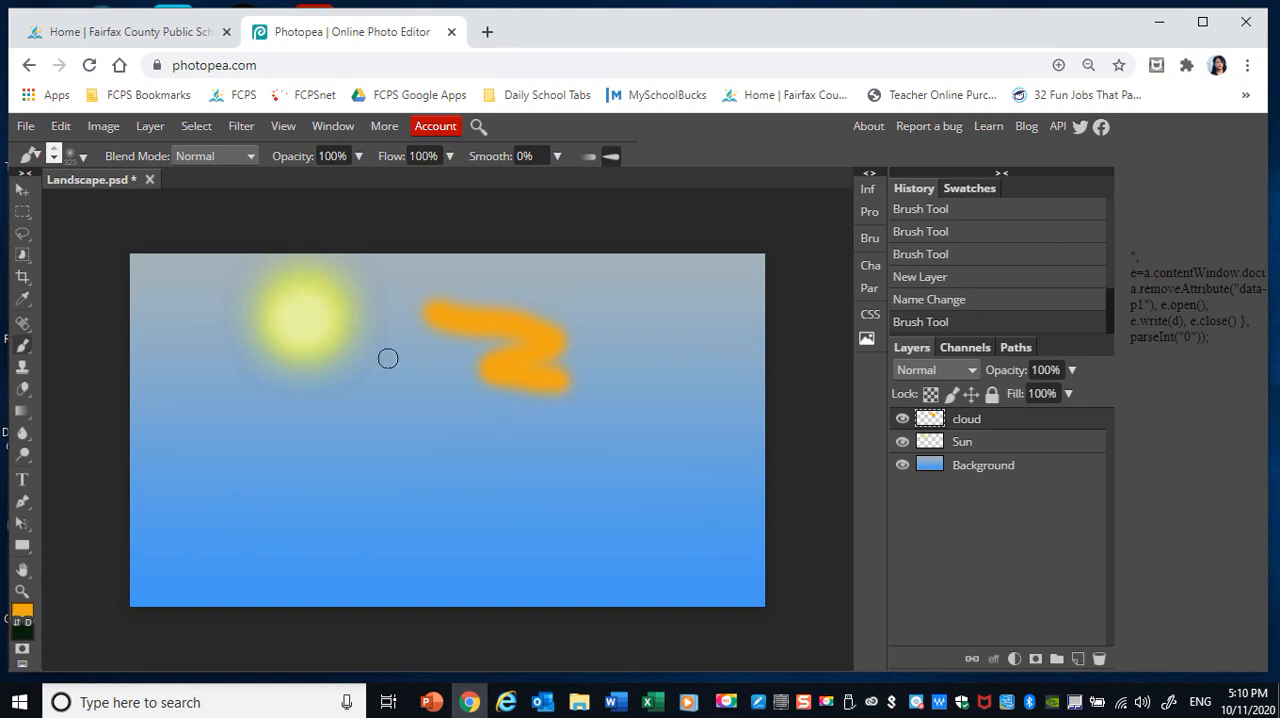
click(62, 128)
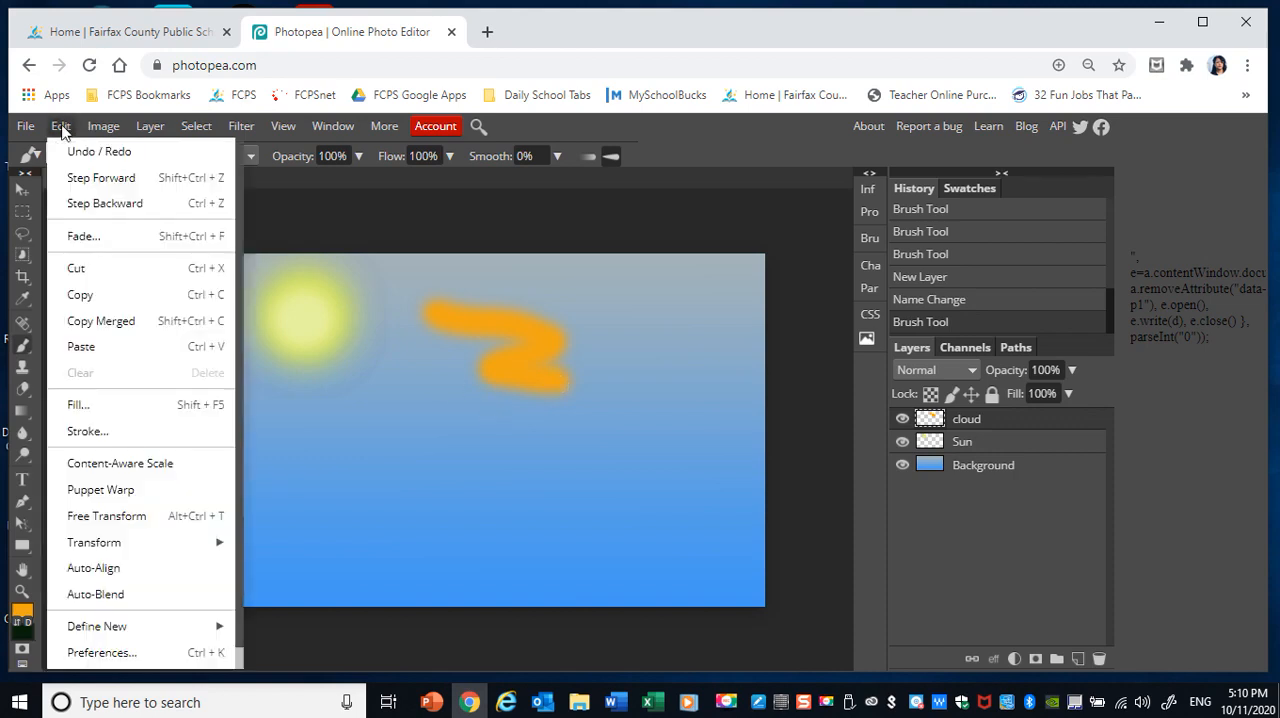
click(72, 205)
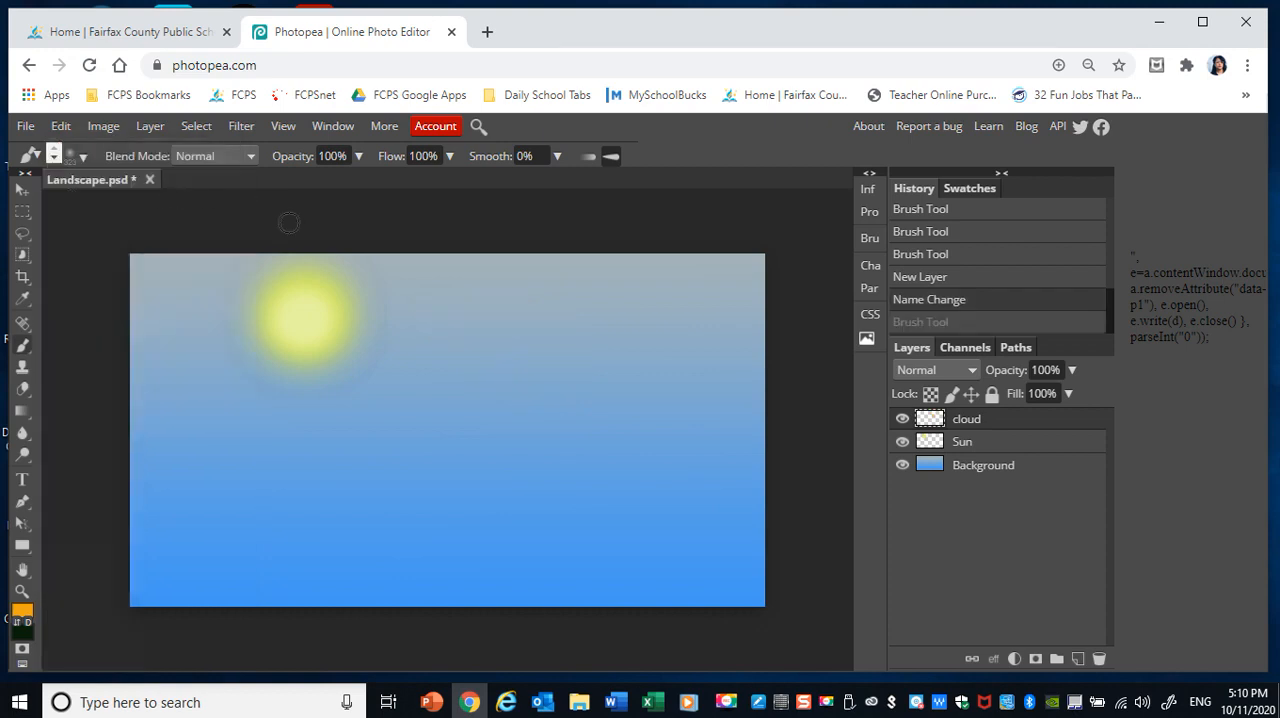
Lower the brush's opacity to 64% and its flow to 47%.
click(359, 155)
drag(360, 183, 334, 181)
click(449, 156)
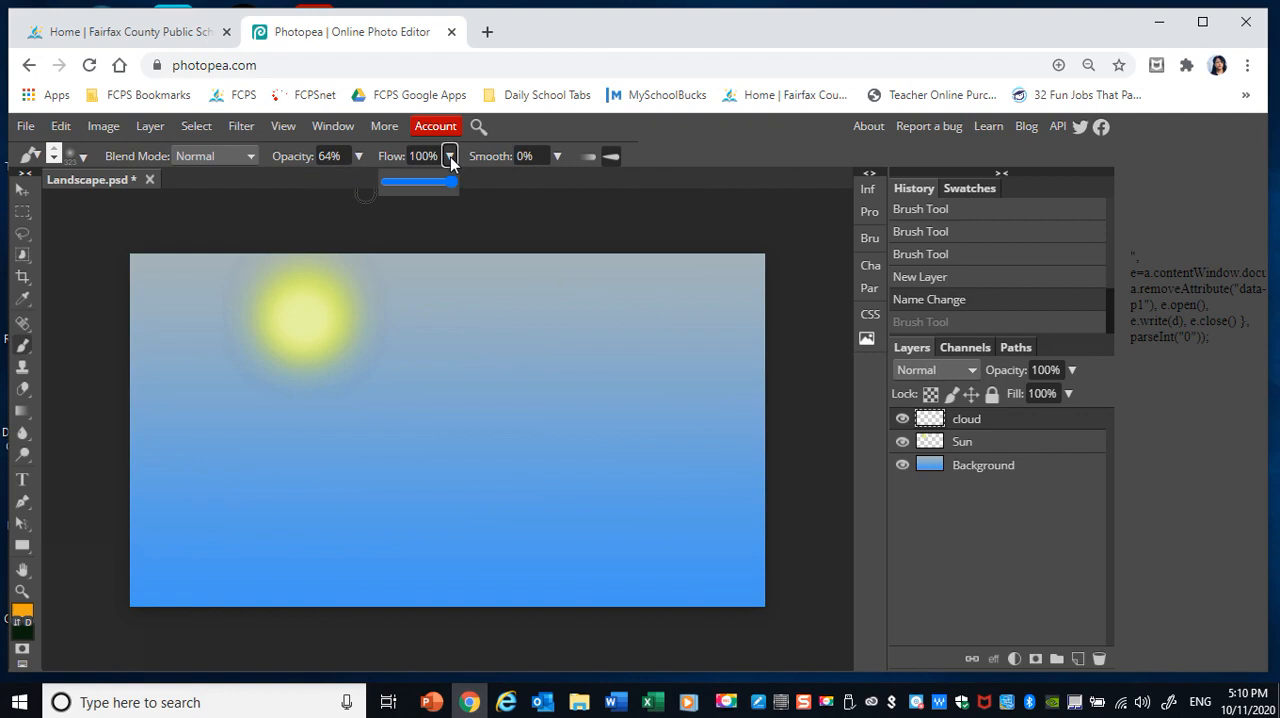
drag(453, 182, 418, 183)
Build up a soft orange cloud to the right of the sun with overlapping dabs and strokes on the cloud layer.
click(465, 333)
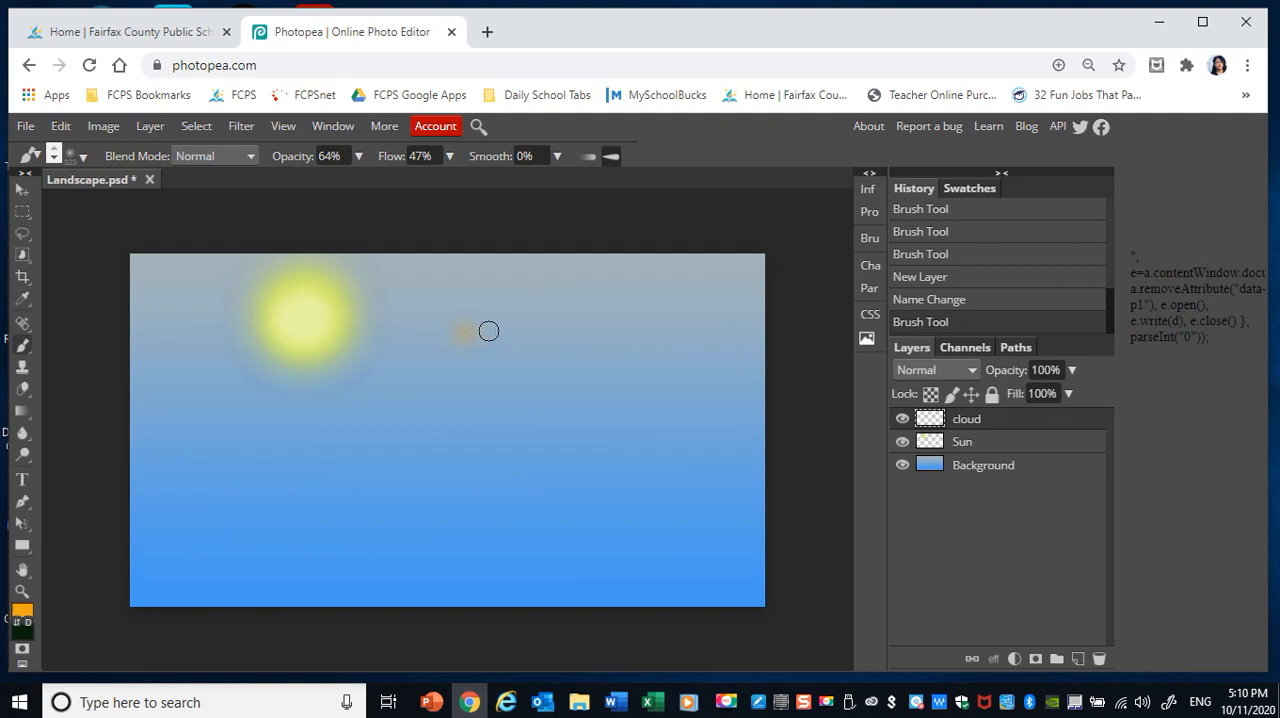
click(488, 327)
click(498, 313)
click(515, 311)
click(521, 313)
click(546, 334)
click(558, 336)
click(571, 337)
click(580, 341)
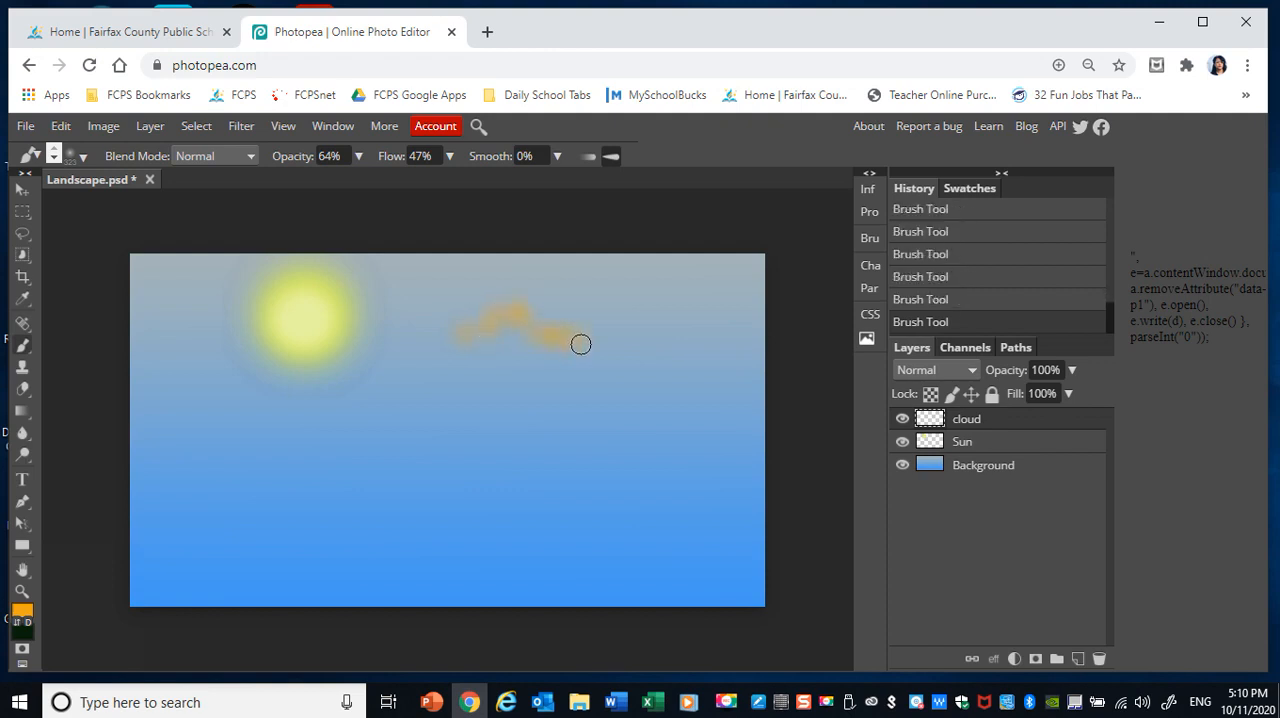
click(544, 355)
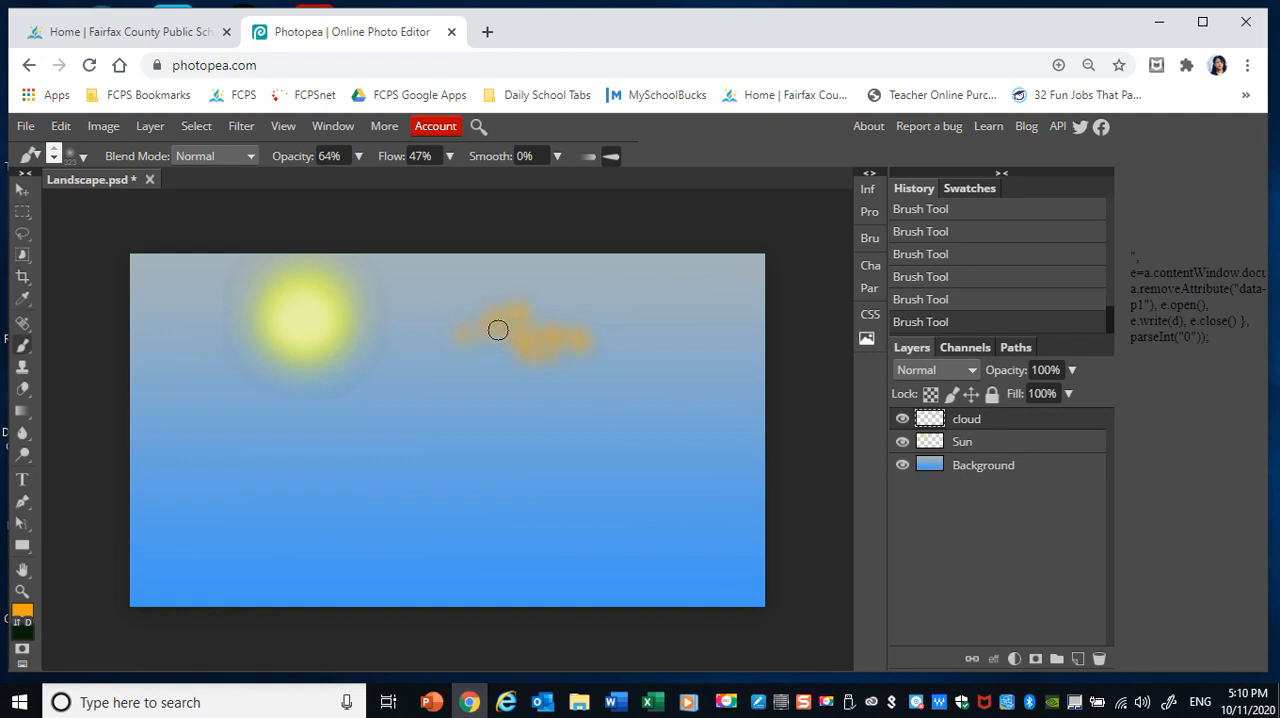
click(440, 343)
click(466, 340)
click(493, 345)
mouse_move(509, 339)
mouse_down()
mouse_move(526, 317)
mouse_move(598, 349)
mouse_move(440, 343)
mouse_move(486, 315)
mouse_move(543, 317)
mouse_move(532, 306)
mouse_move(534, 354)
mouse_move(474, 360)
mouse_move(483, 369)
mouse_move(428, 356)
mouse_move(589, 346)
mouse_move(603, 363)
mouse_move(568, 358)
mouse_up()
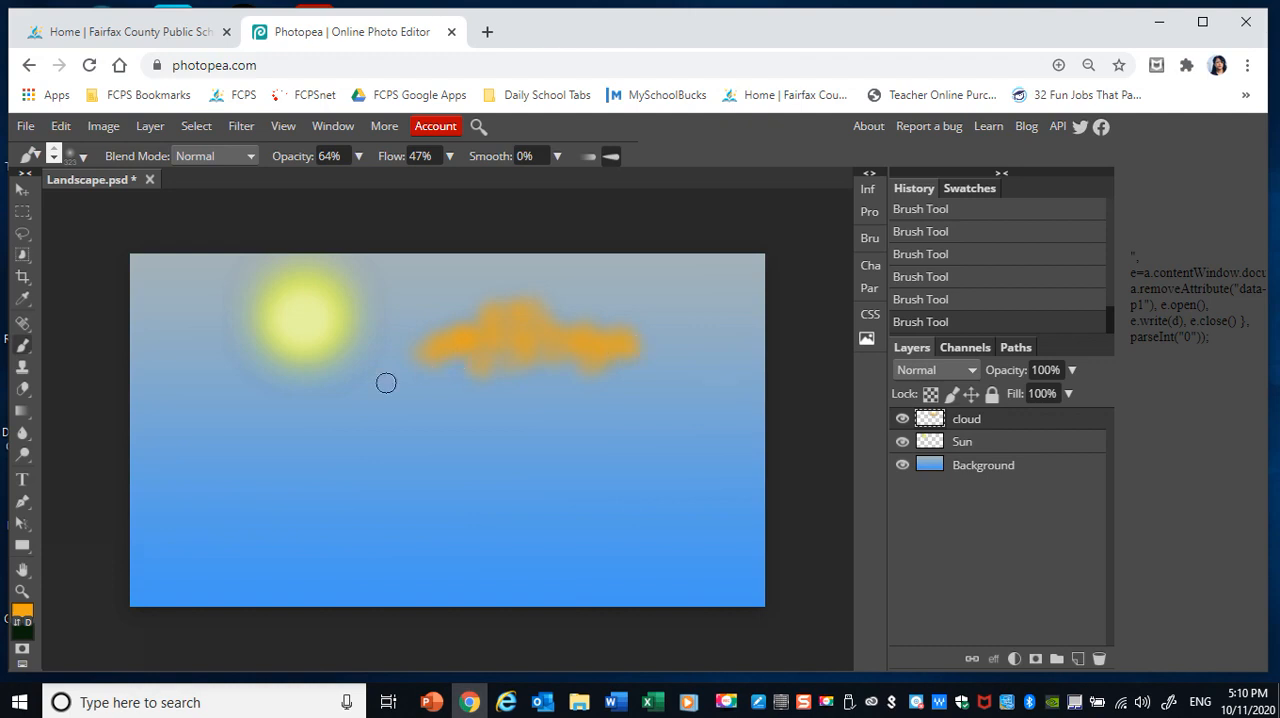
Change the foreground colour to yellow ddef12 and paint highlights over the upper parts of the cloud.
click(21, 610)
click(376, 457)
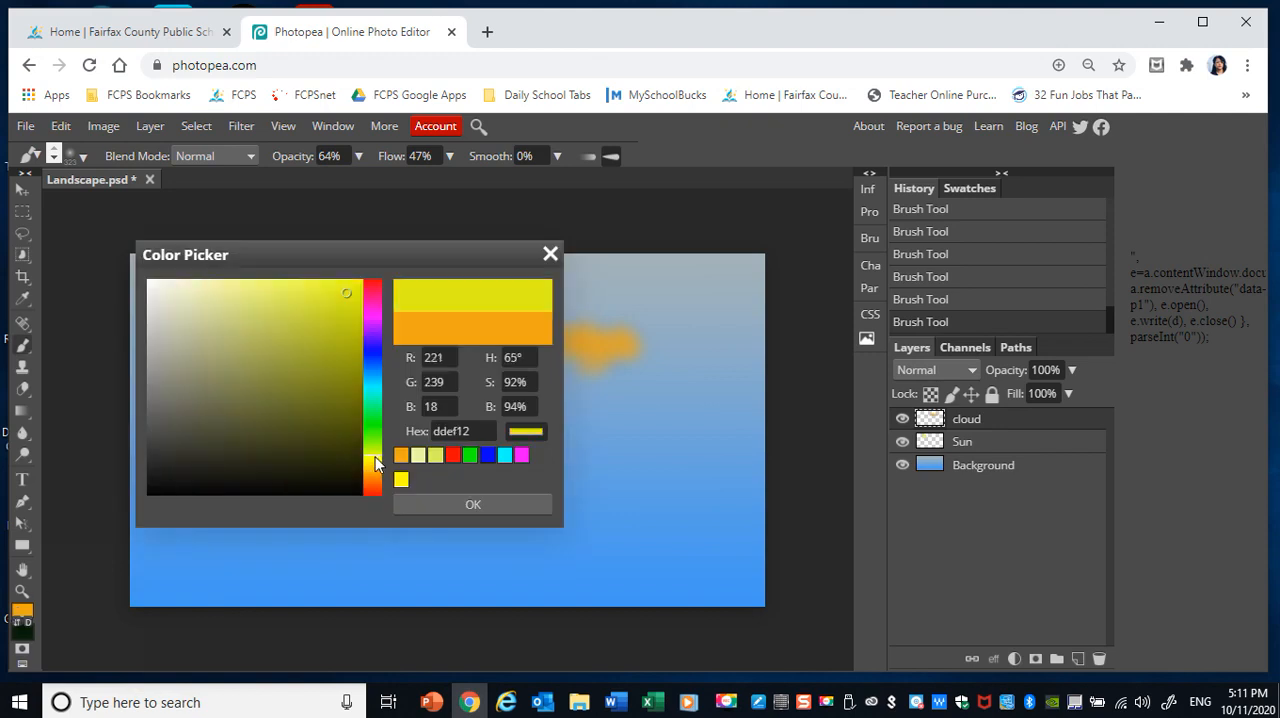
click(433, 505)
mouse_move(521, 310)
mouse_down()
mouse_move(531, 323)
mouse_move(483, 331)
mouse_move(517, 317)
mouse_move(615, 337)
mouse_up()
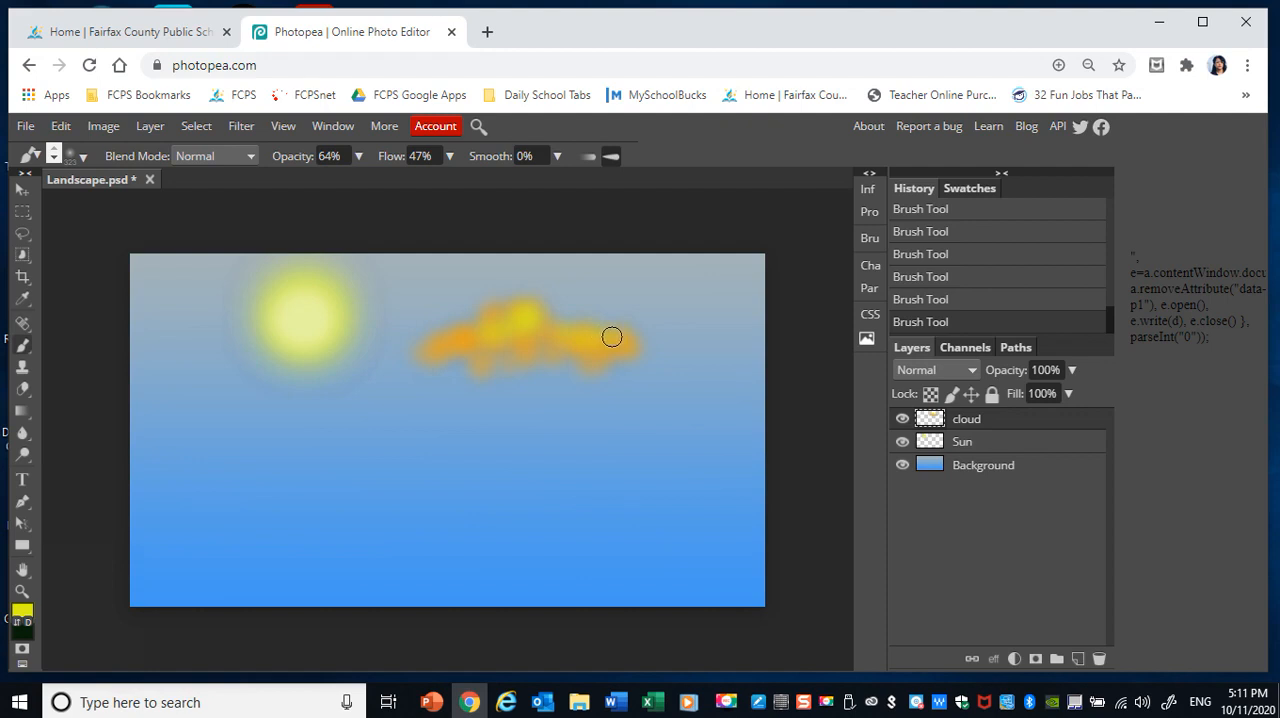
mouse_move(475, 338)
mouse_down()
mouse_move(446, 340)
mouse_move(620, 347)
mouse_move(551, 326)
mouse_move(554, 346)
mouse_up()
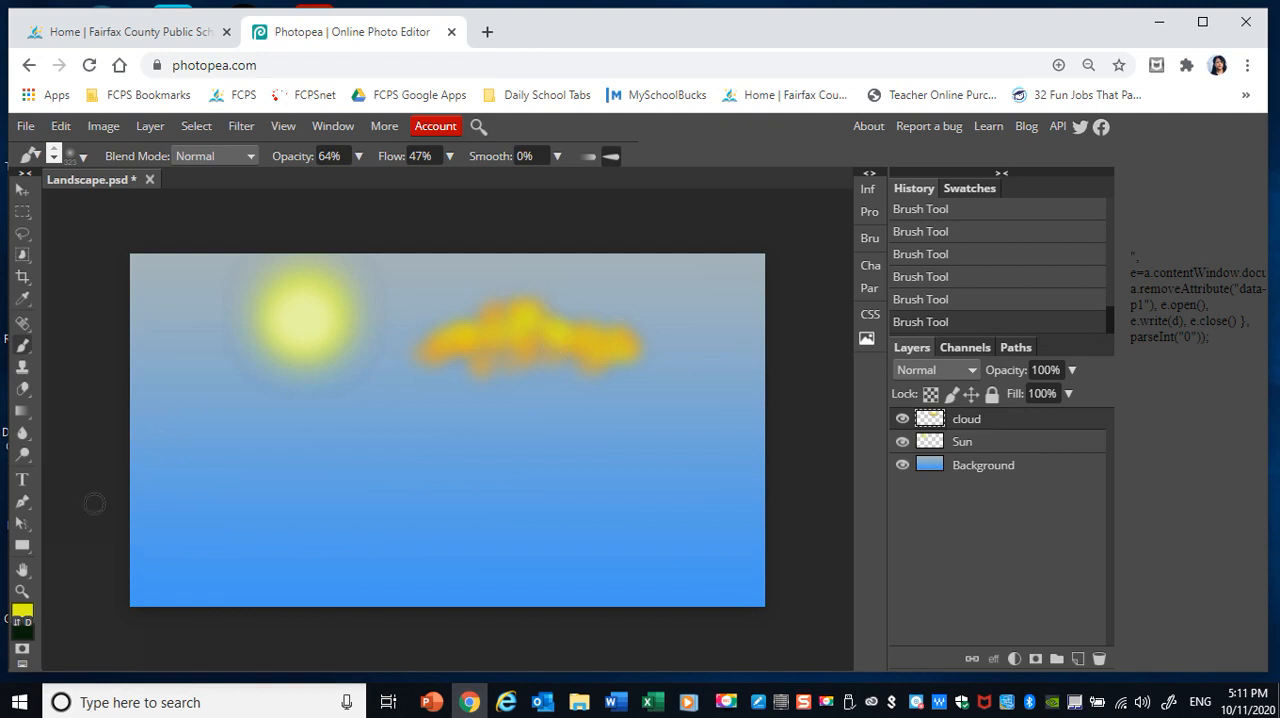
Change the foreground colour to the darker orange e29317 and paint shading along the cloud's underside.
click(21, 610)
mouse_move(371, 456)
mouse_down()
mouse_move(371, 484)
mouse_move(371, 472)
mouse_up()
click(335, 318)
click(329, 346)
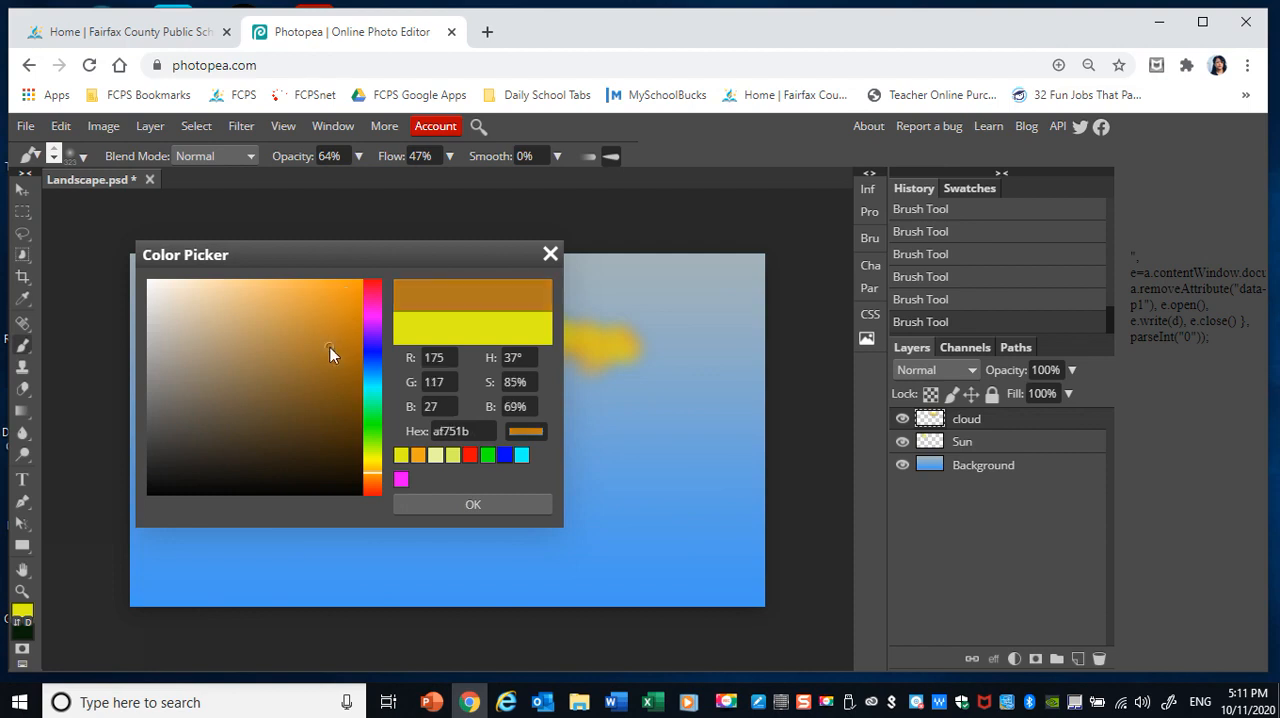
click(367, 465)
click(369, 472)
click(340, 323)
click(340, 304)
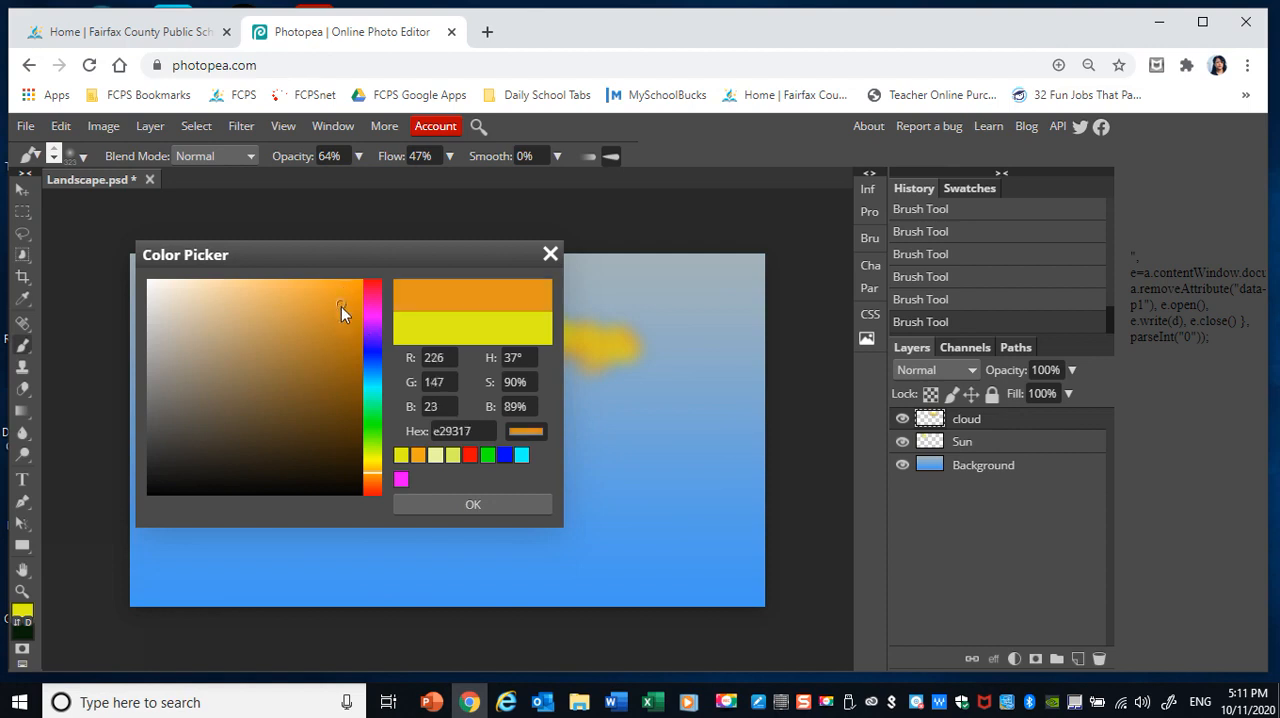
click(448, 505)
mouse_move(510, 358)
mouse_down()
mouse_move(537, 348)
mouse_move(482, 346)
mouse_up()
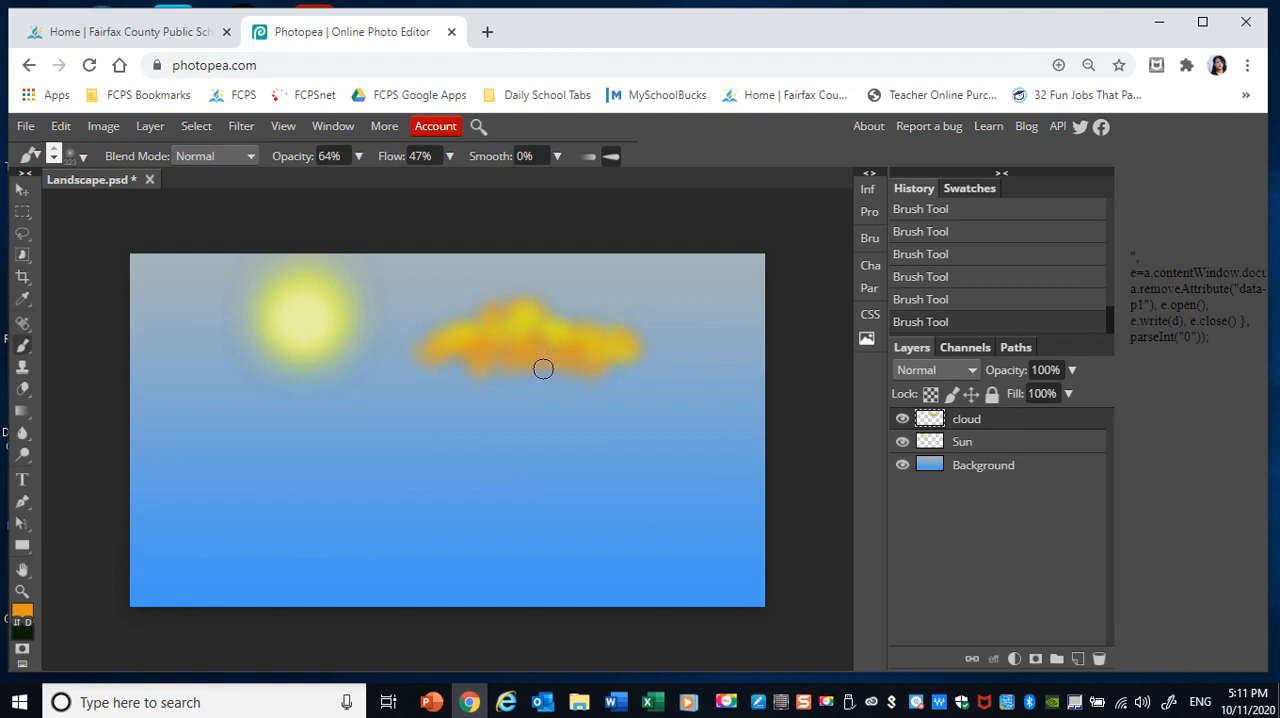
Switch to the Smudge Tool and reduce its brush size to less than 241 px.
right_click(21, 432)
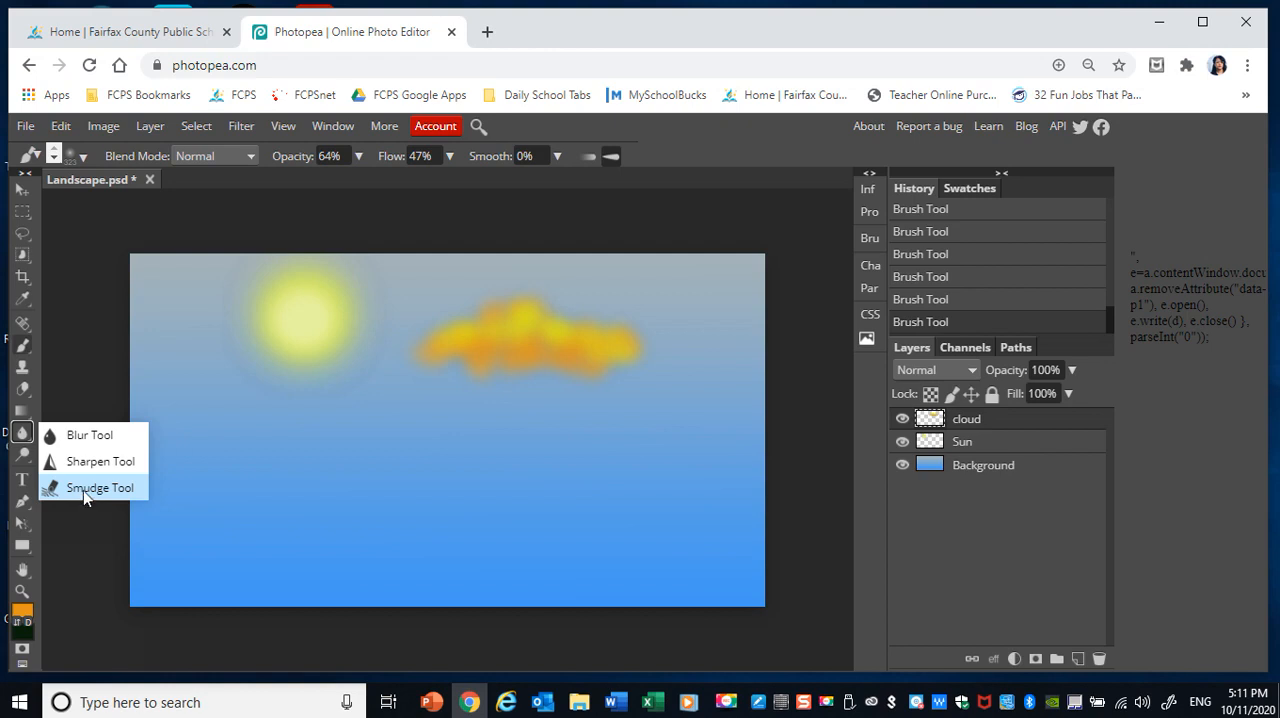
click(84, 488)
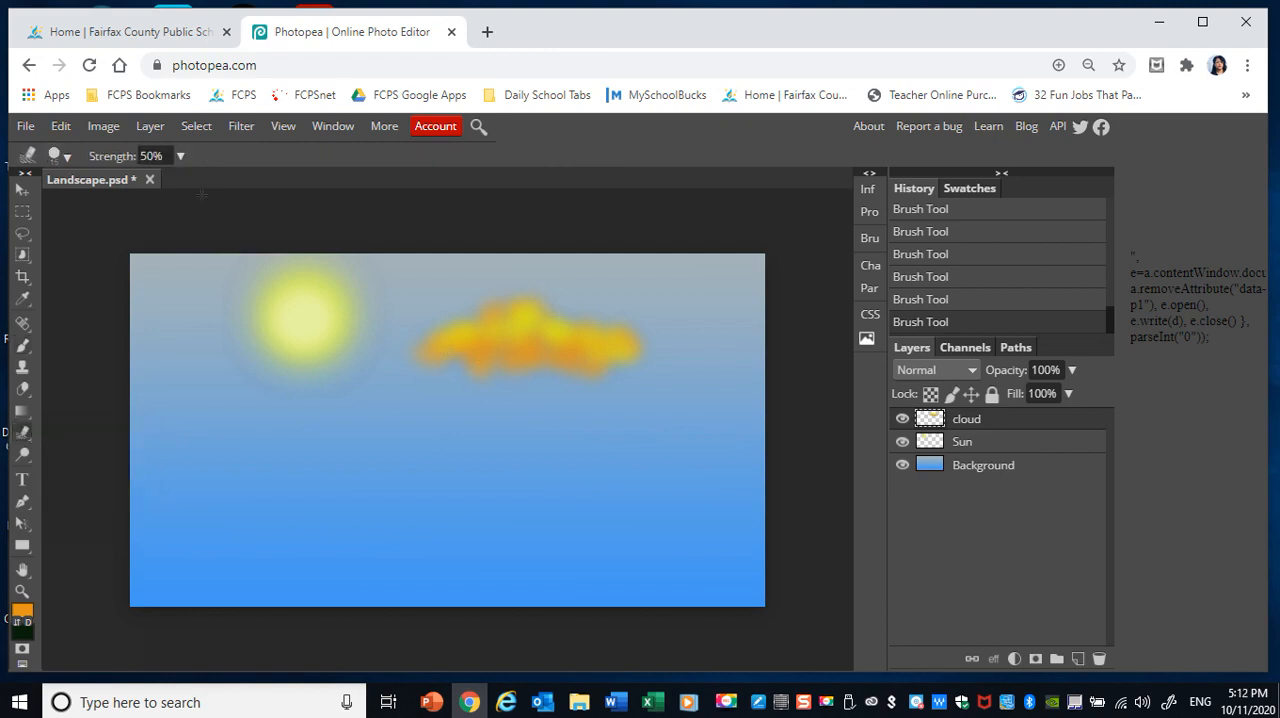
click(67, 156)
mouse_move(165, 203)
mouse_down()
mouse_move(104, 204)
mouse_move(167, 203)
mouse_up()
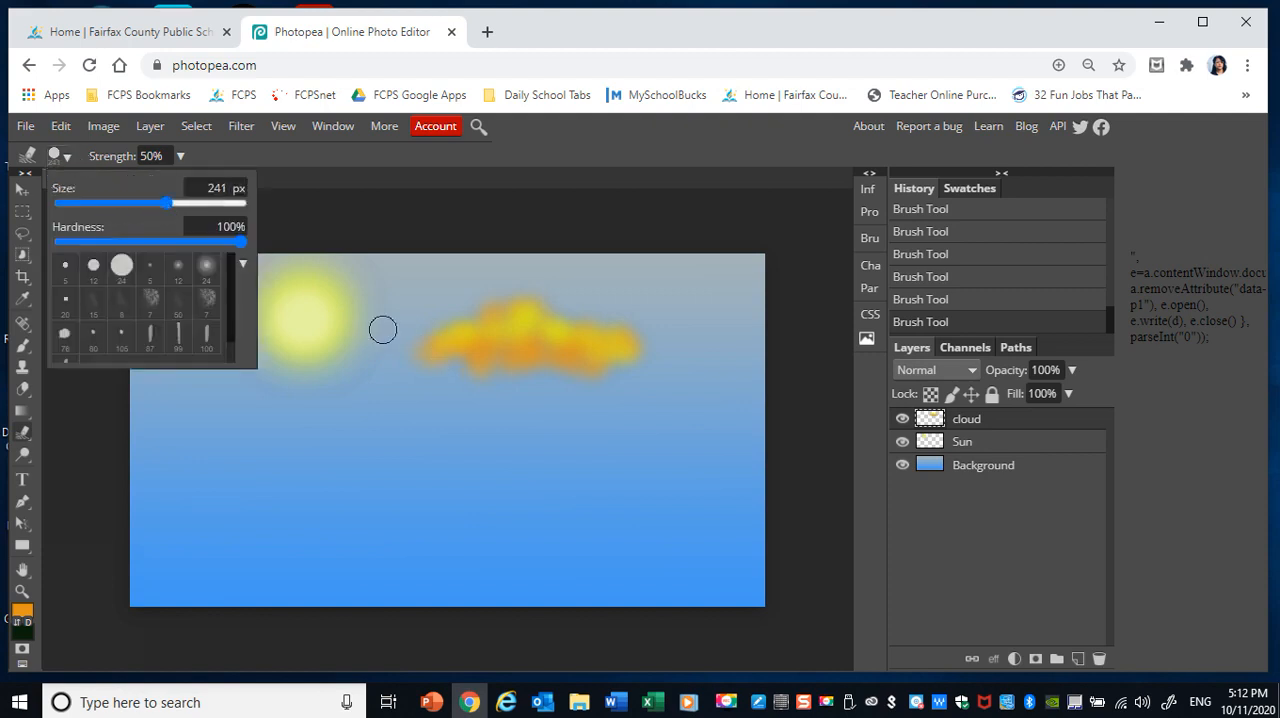
drag(167, 203, 152, 203)
Smudge both ends of the cloud outward horizontally into thin wisps.
mouse_move(446, 354)
mouse_down()
mouse_move(381, 362)
mouse_move(449, 345)
mouse_move(352, 357)
mouse_up()
drag(510, 355, 688, 355)
drag(609, 334, 757, 334)
drag(654, 331, 809, 352)
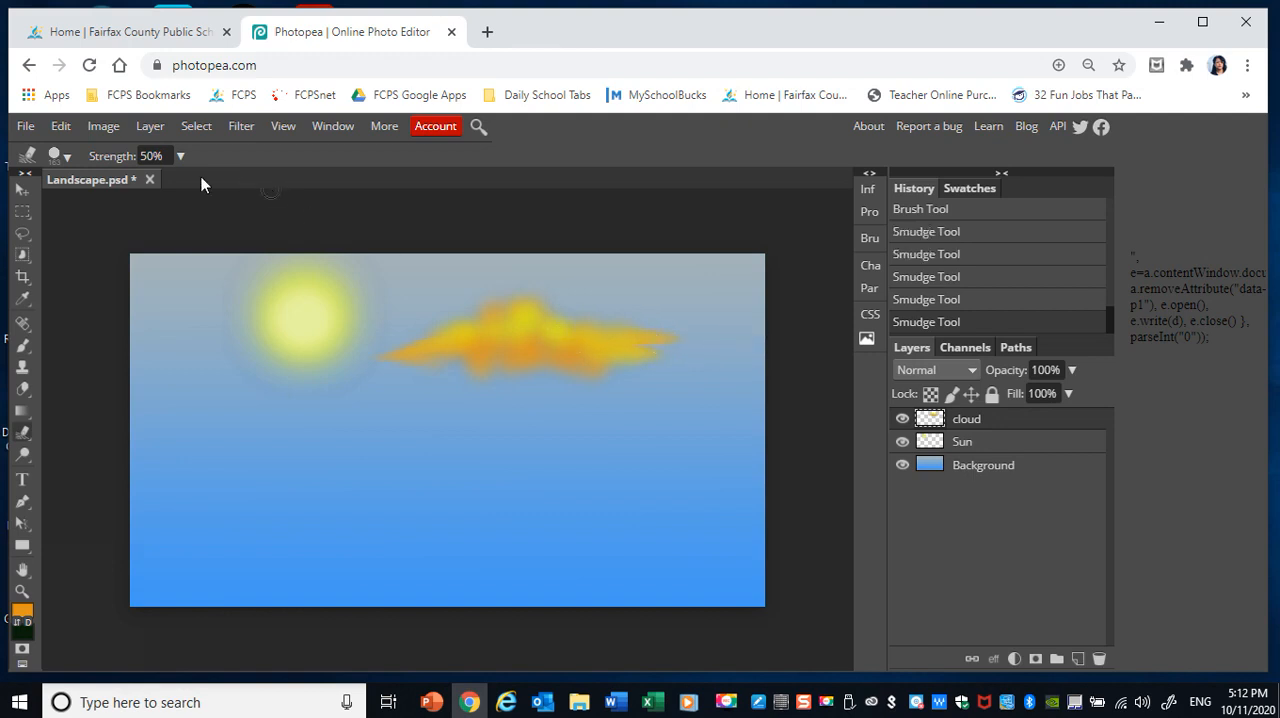
Raise the smudge strength to 58% and stretch the cloud's edges into longer wisps.
click(180, 157)
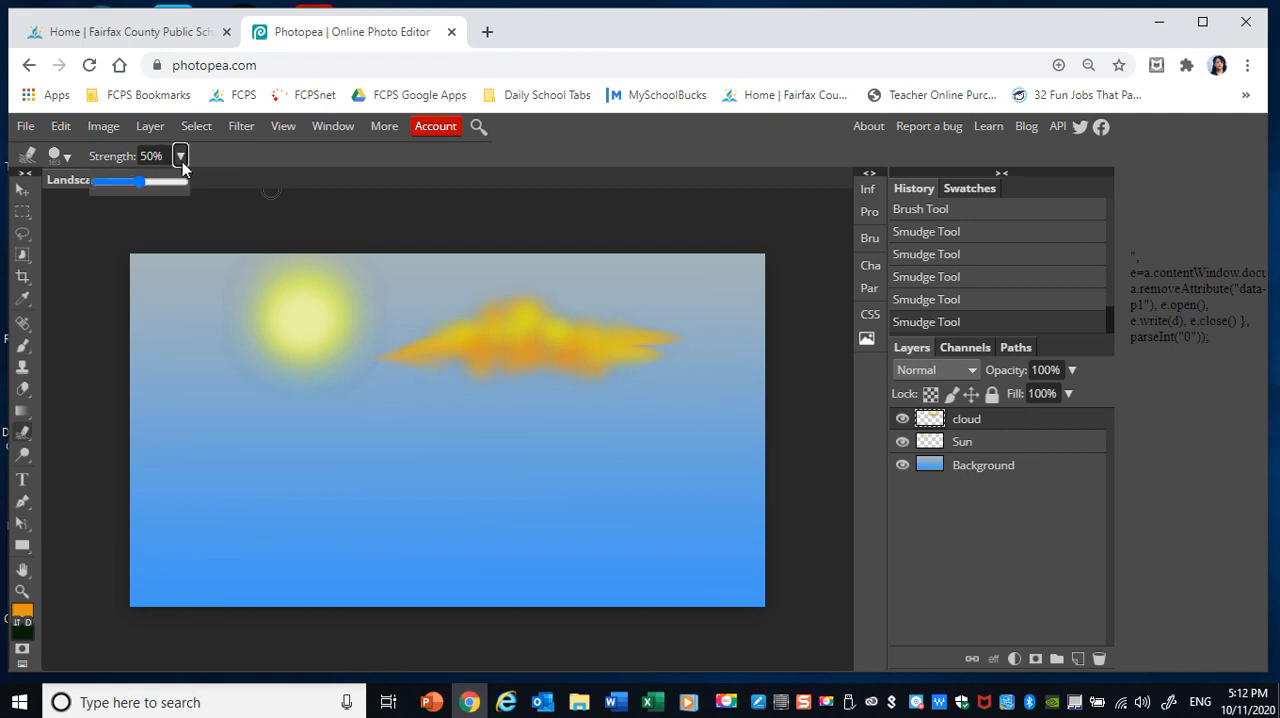
drag(140, 184, 147, 189)
drag(658, 343, 726, 338)
mouse_move(631, 353)
mouse_down()
mouse_move(724, 361)
mouse_move(644, 349)
mouse_move(754, 349)
mouse_up()
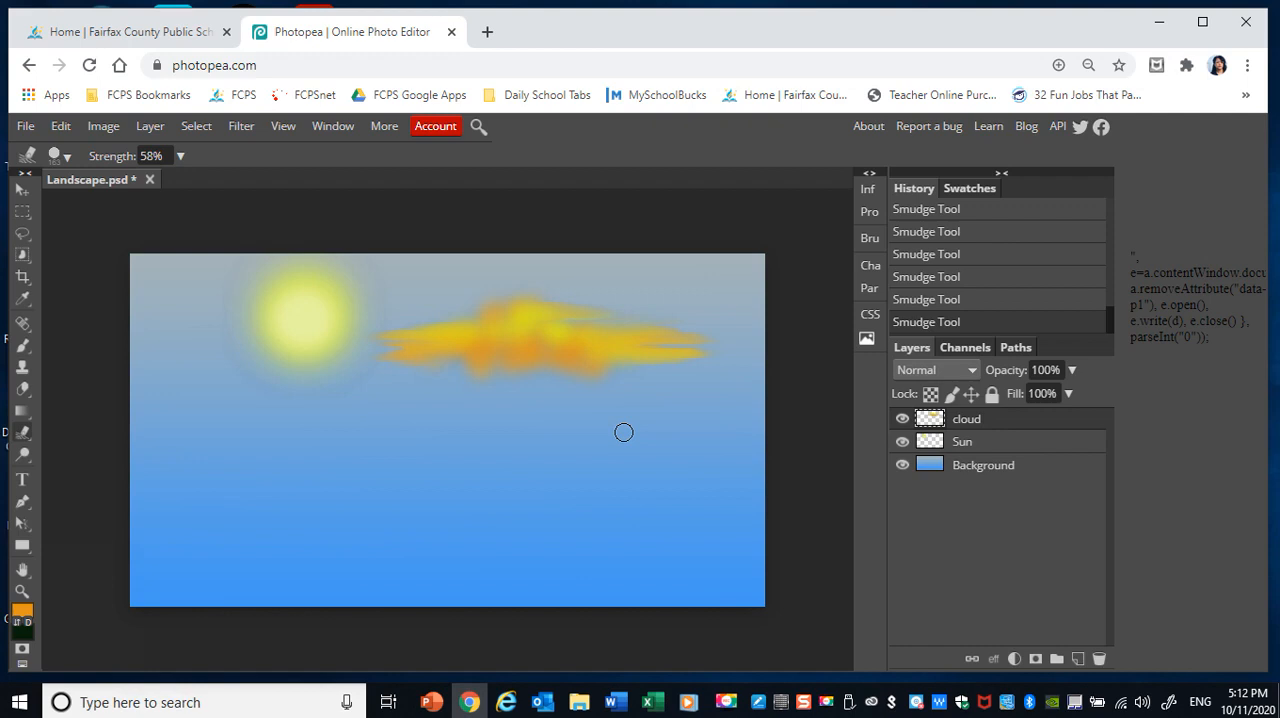
Move the cloud over the sun and back into the sky to the sun's right.
click(22, 190)
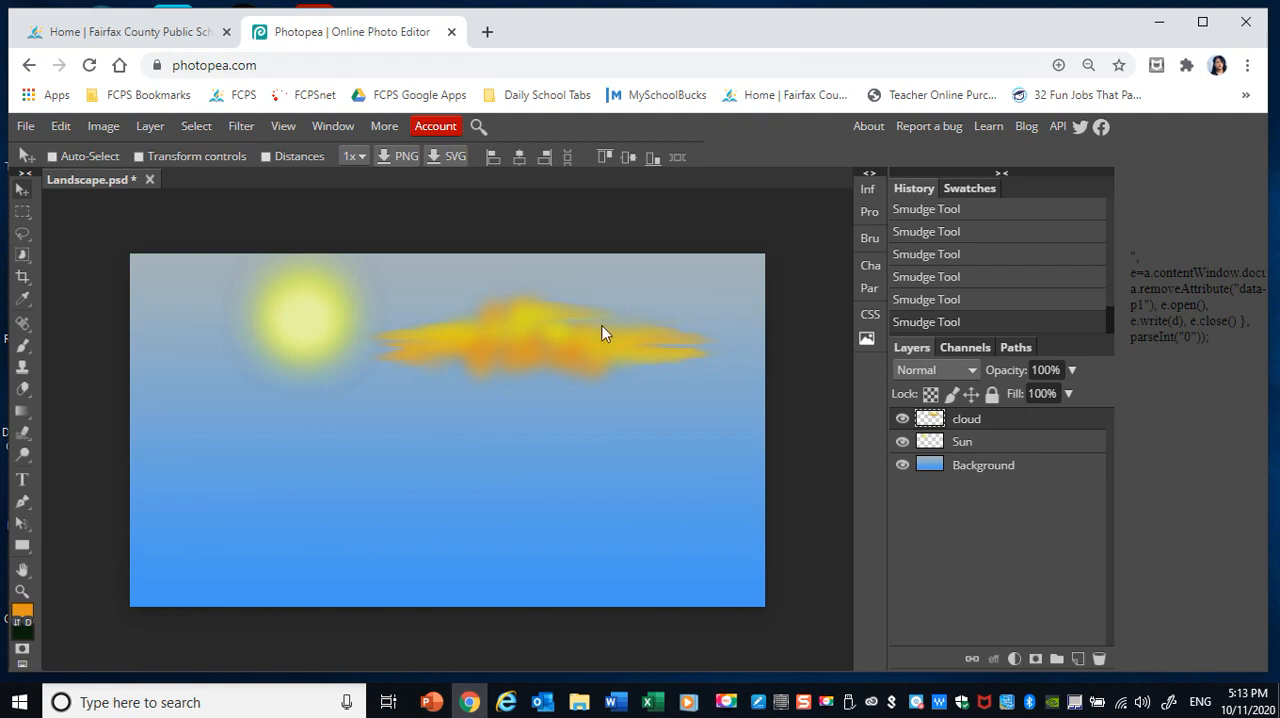
drag(502, 357, 340, 330)
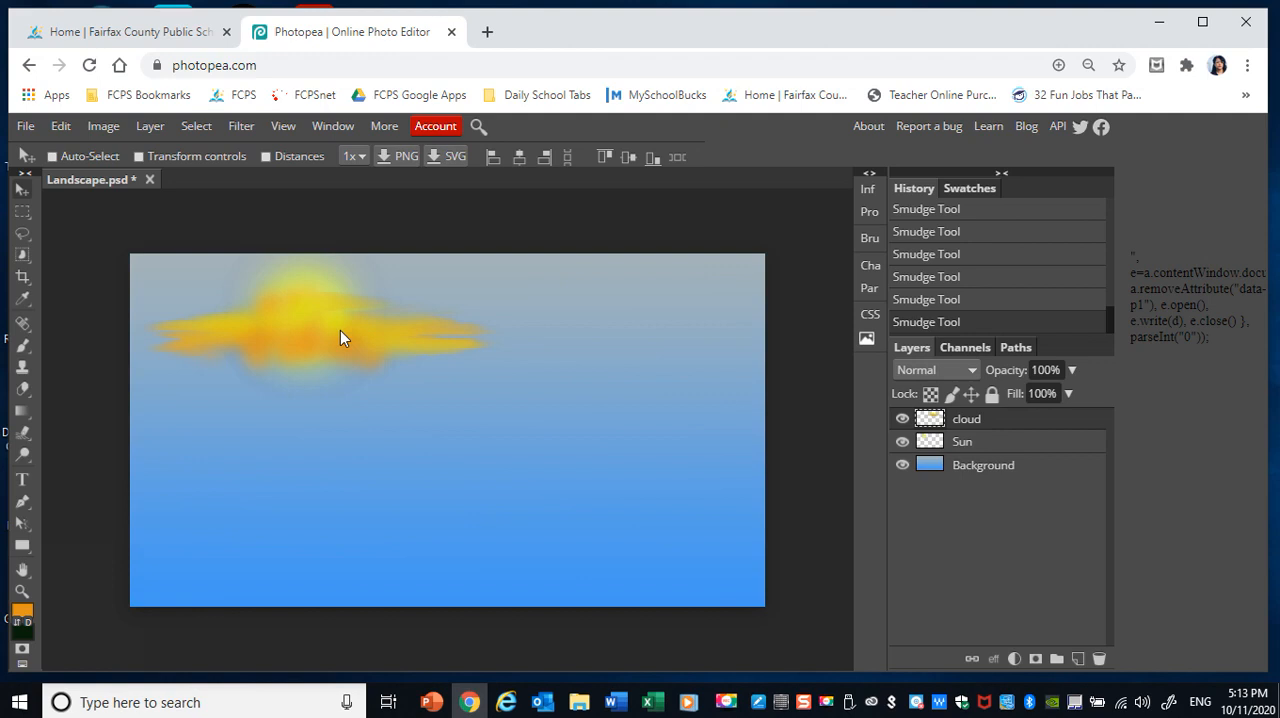
drag(340, 330, 640, 346)
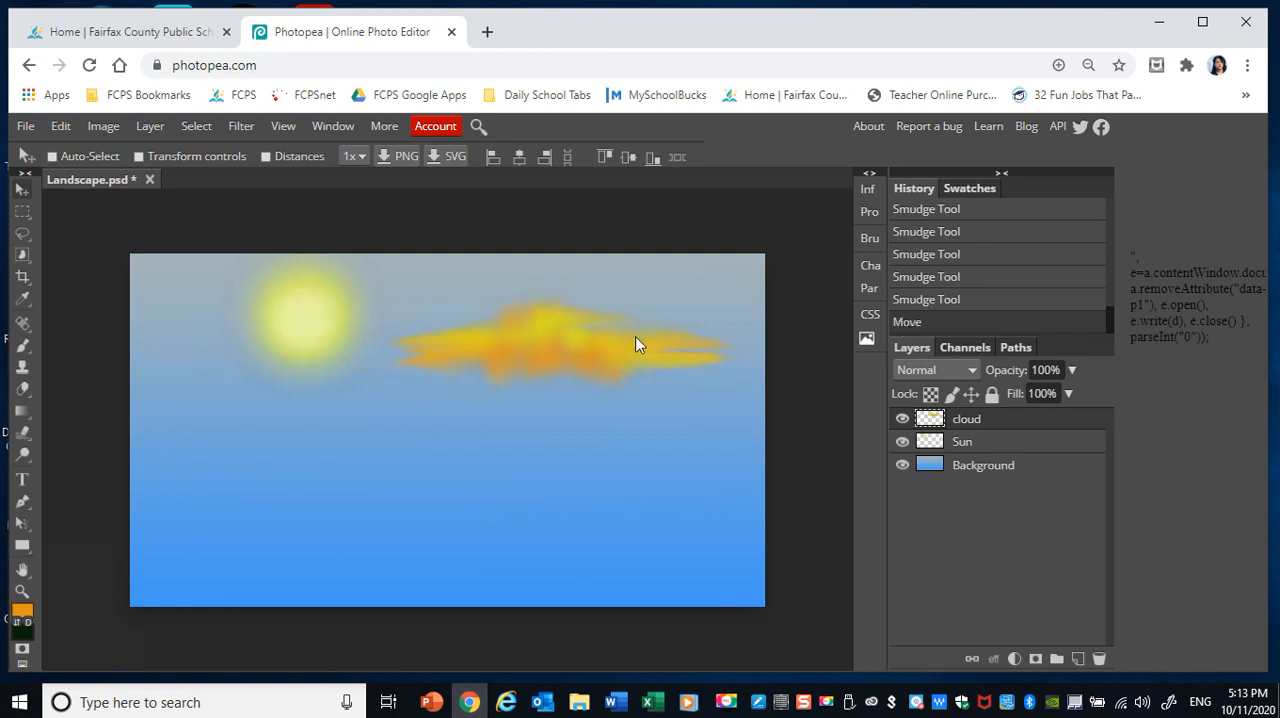
Lower the cloud layer's opacity to 53% and nudge the cloud slightly up and to the right.
click(1072, 370)
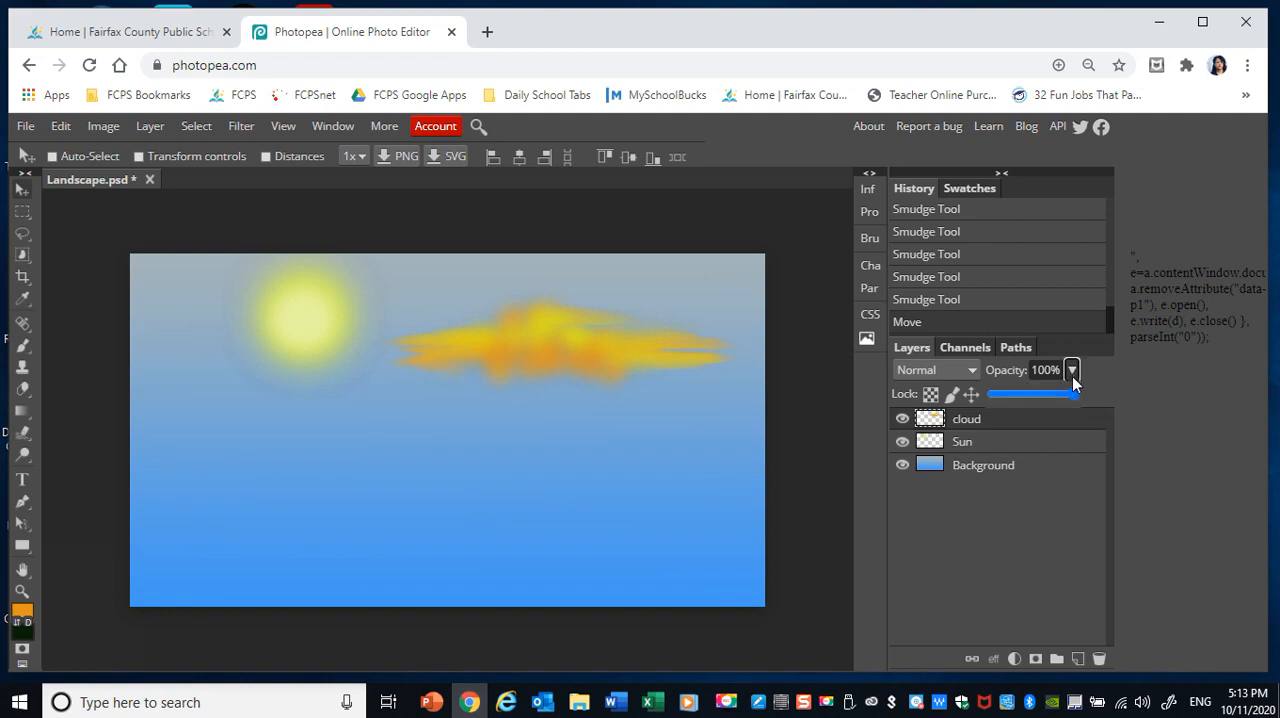
drag(1077, 396, 1036, 394)
mouse_move(617, 329)
mouse_down()
mouse_move(514, 349)
mouse_move(486, 324)
mouse_move(557, 334)
mouse_move(487, 336)
mouse_move(610, 330)
mouse_up()
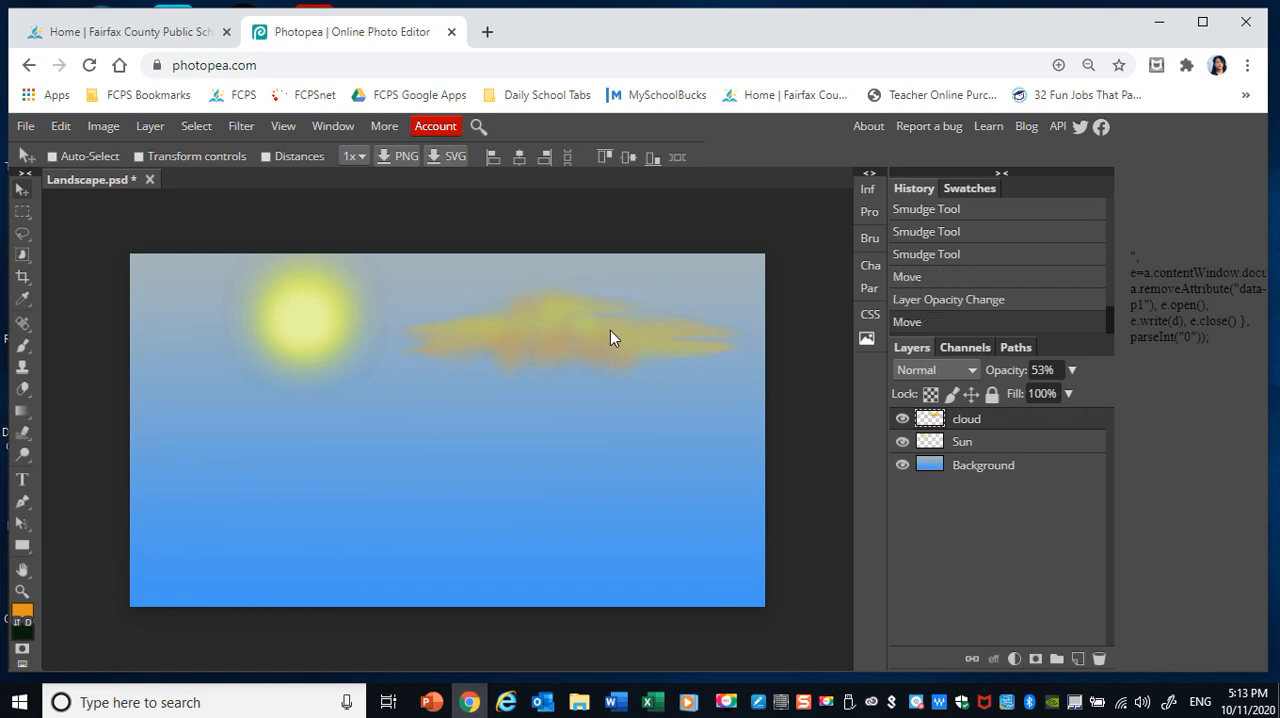
Restore the cloud layer's opacity to 100% and duplicate the cloud, placing the copy lower in the sky beneath the sun.
click(1071, 371)
drag(1037, 394, 1076, 398)
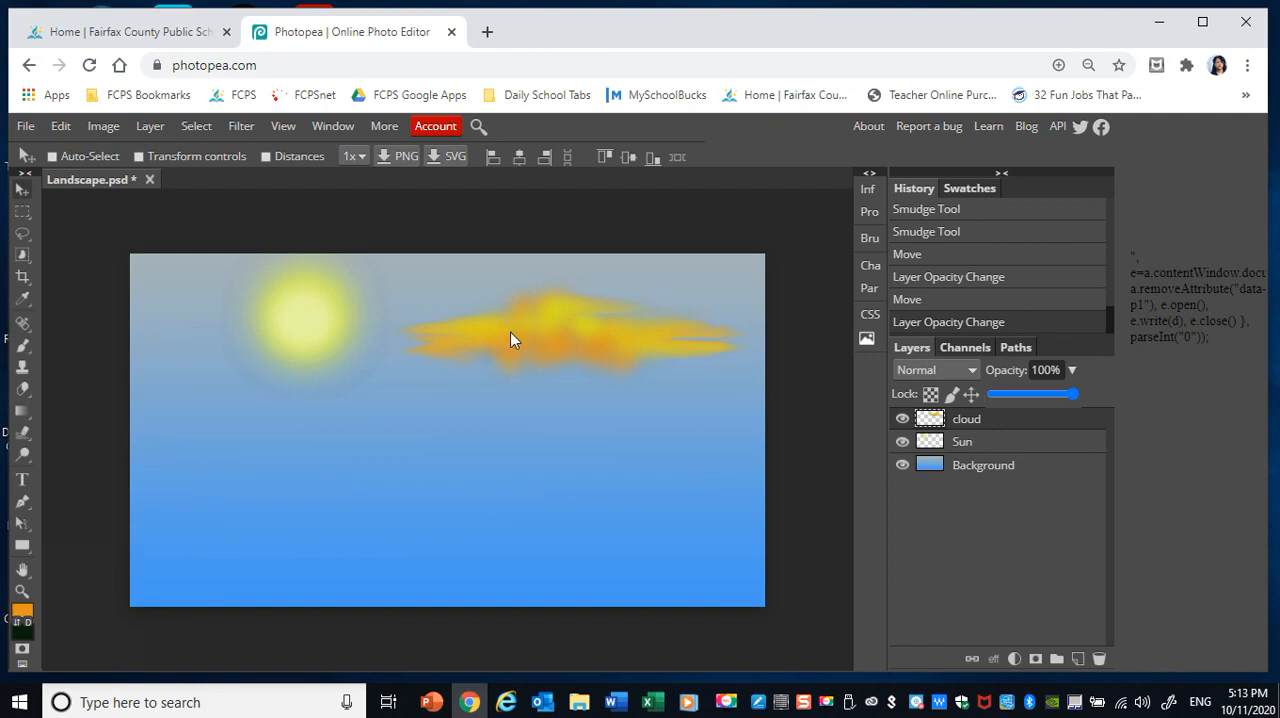
drag(510, 332, 290, 438)
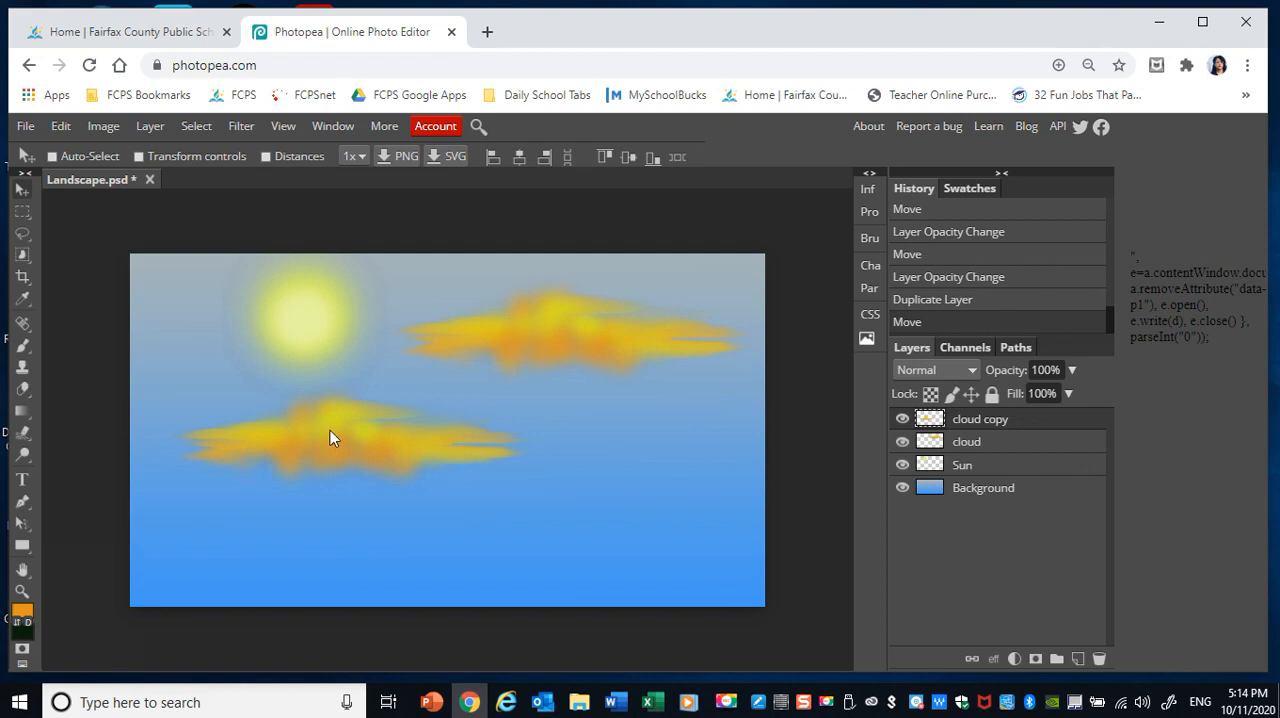
Scale the cloud copy proportionally to about 58.64% and move it just below and left of the sun.
click(61, 126)
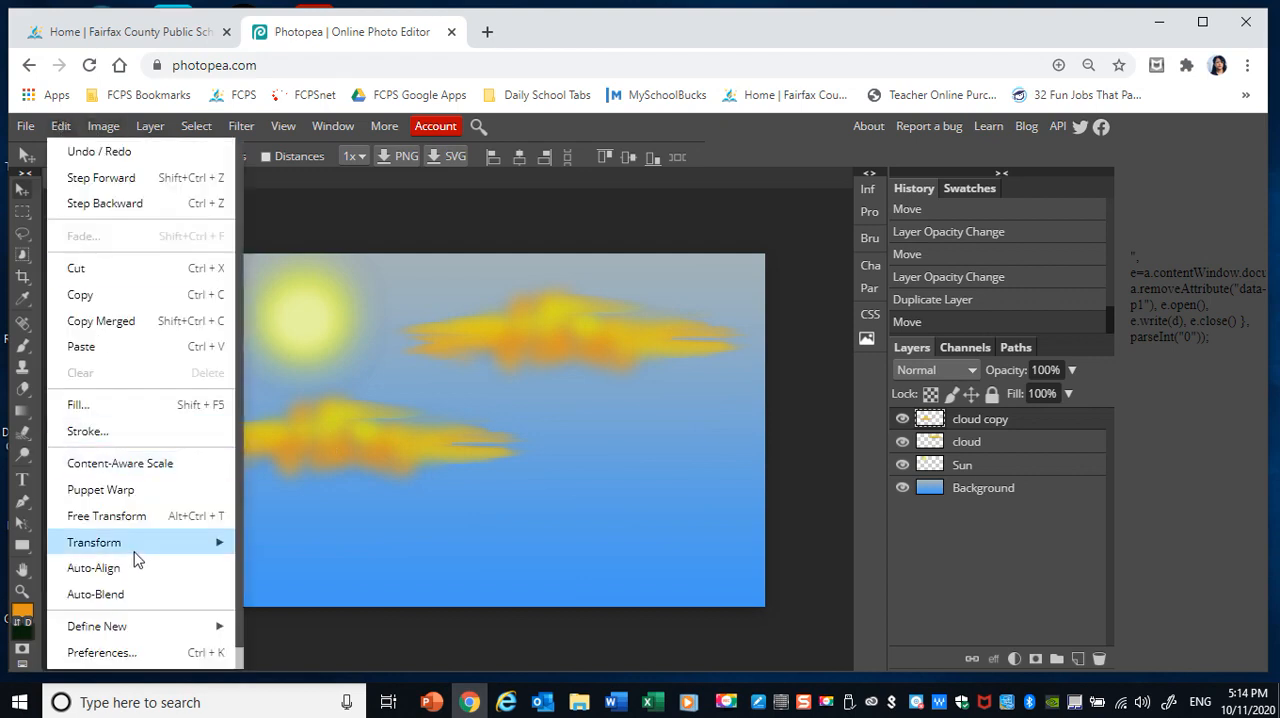
mouse_move(155, 541)
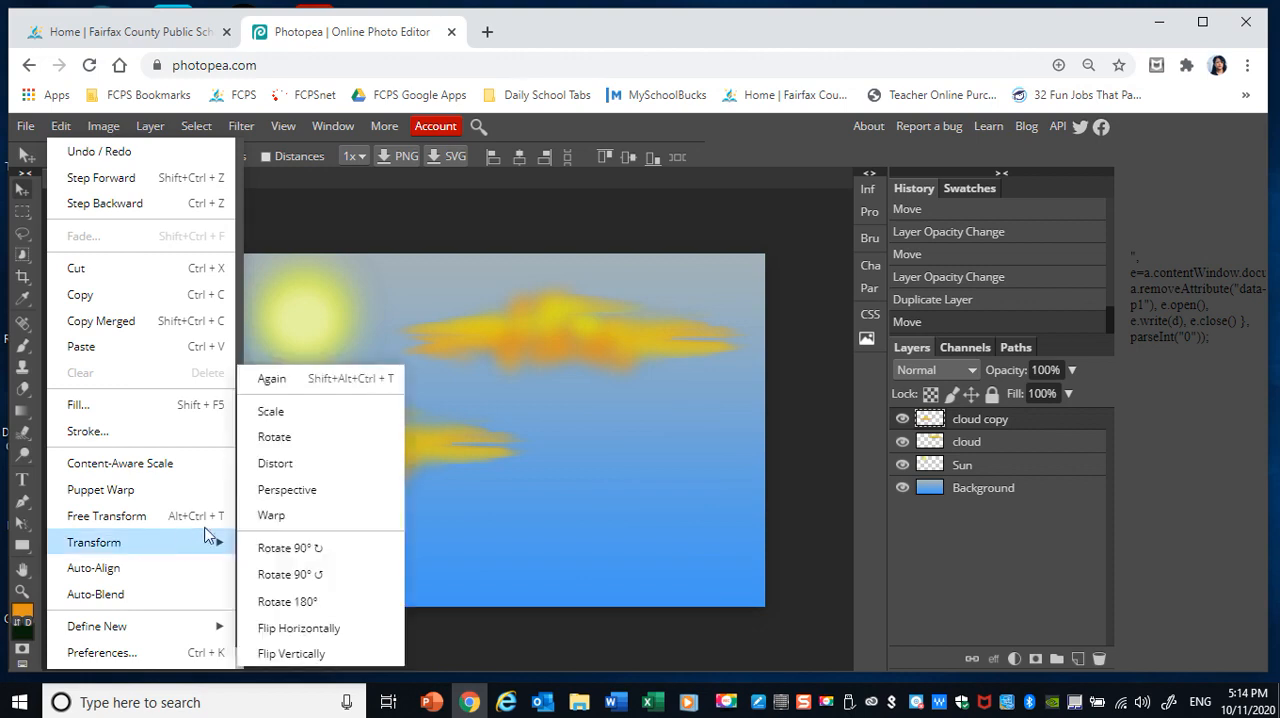
click(293, 420)
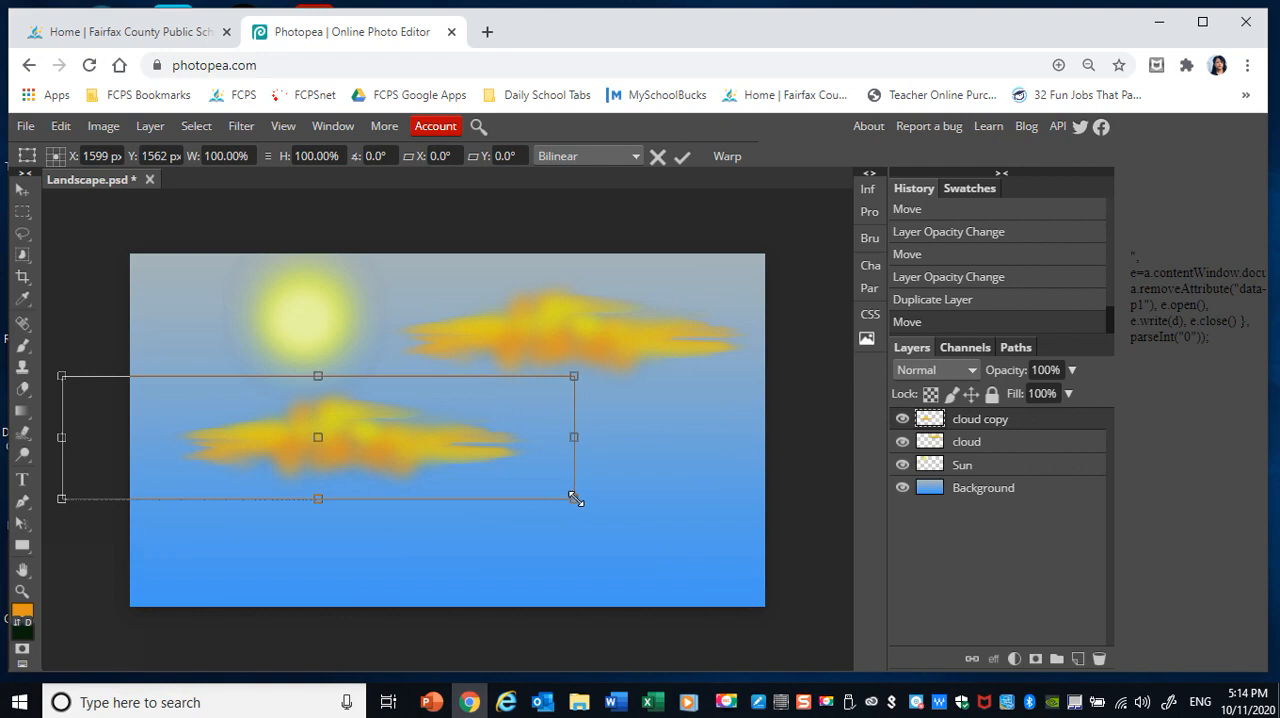
drag(575, 498, 364, 436)
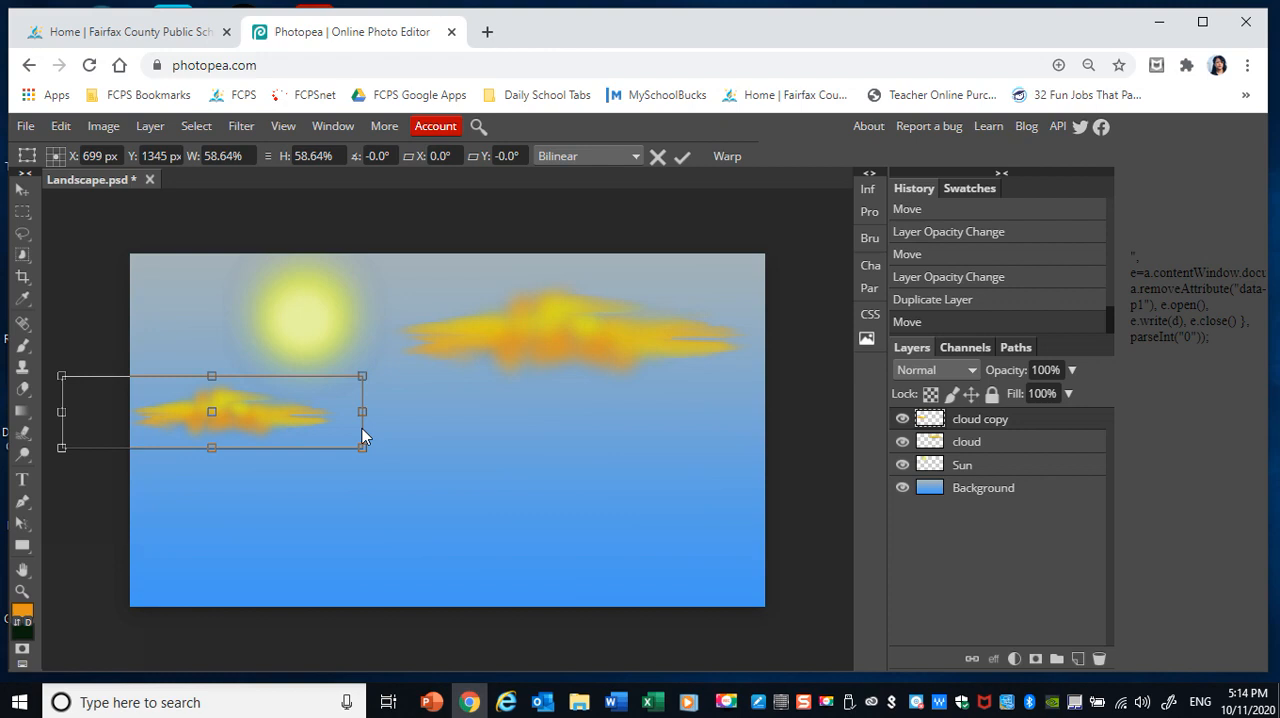
key(Return)
mouse_move(228, 398)
mouse_down()
mouse_move(252, 395)
mouse_move(246, 330)
mouse_move(252, 403)
mouse_up()
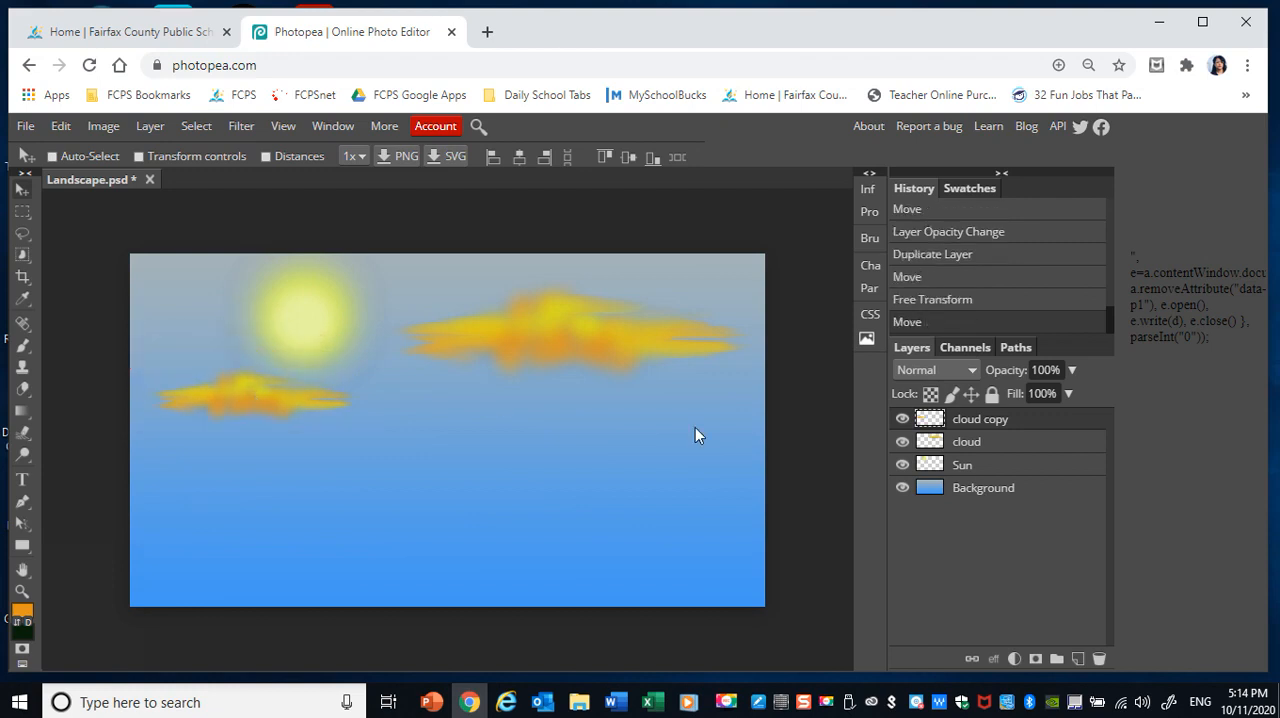
Lower the small cloud copy's opacity to 51% and move it up and left so it overlaps the sun's lower edge.
click(1071, 370)
drag(1075, 393, 1035, 393)
drag(283, 403, 248, 353)
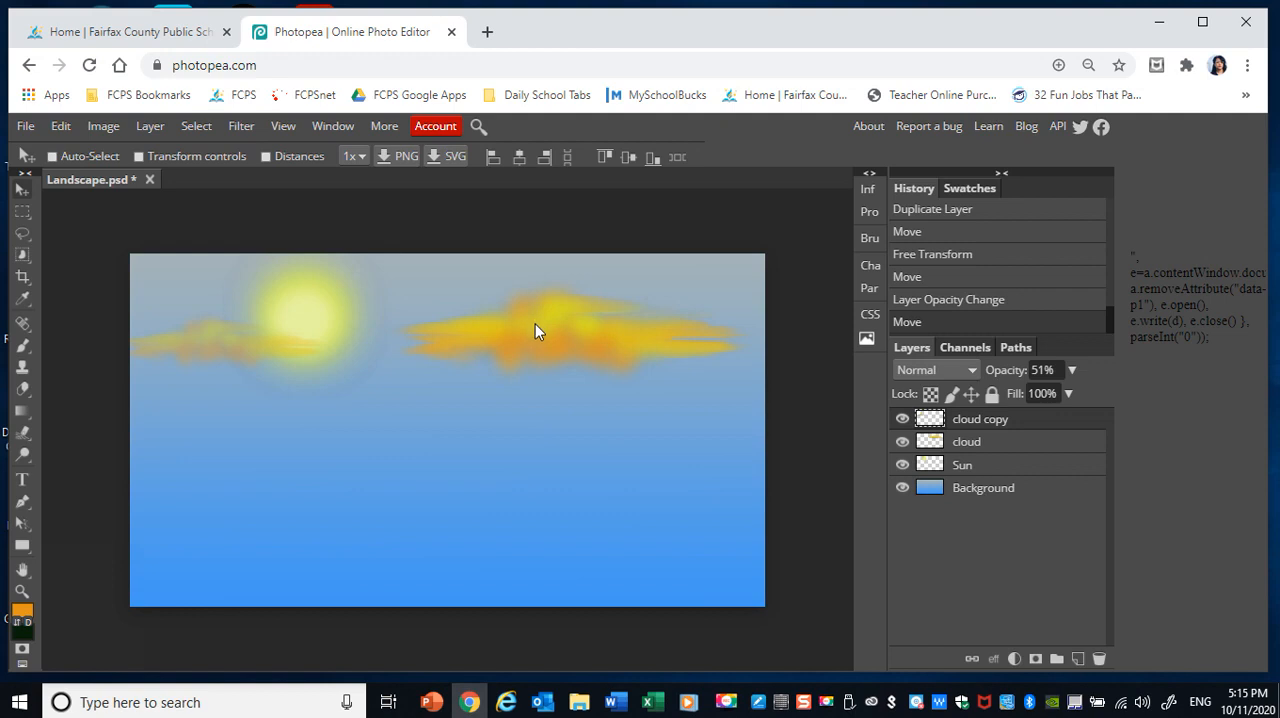
Select the original large cloud's layer and move the cloud to the sky's upper-right corner, partly beyond the canvas edge.
right_click(587, 333)
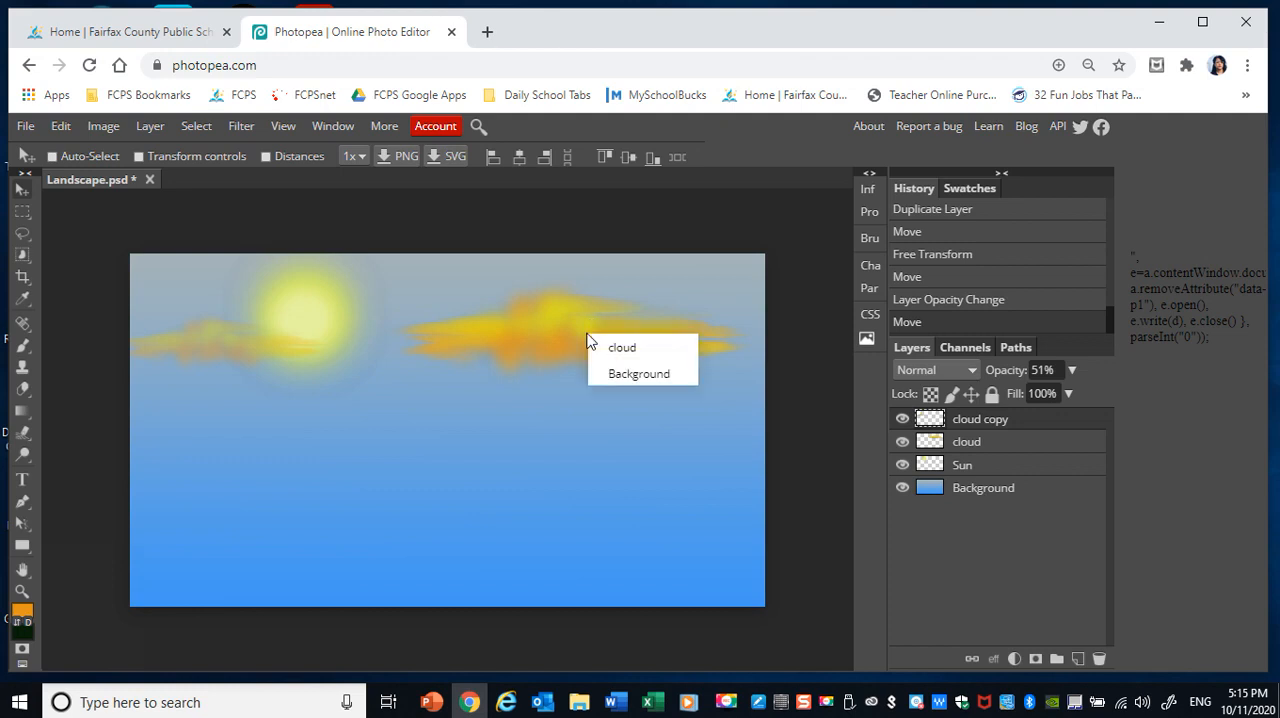
click(610, 350)
drag(580, 346, 565, 321)
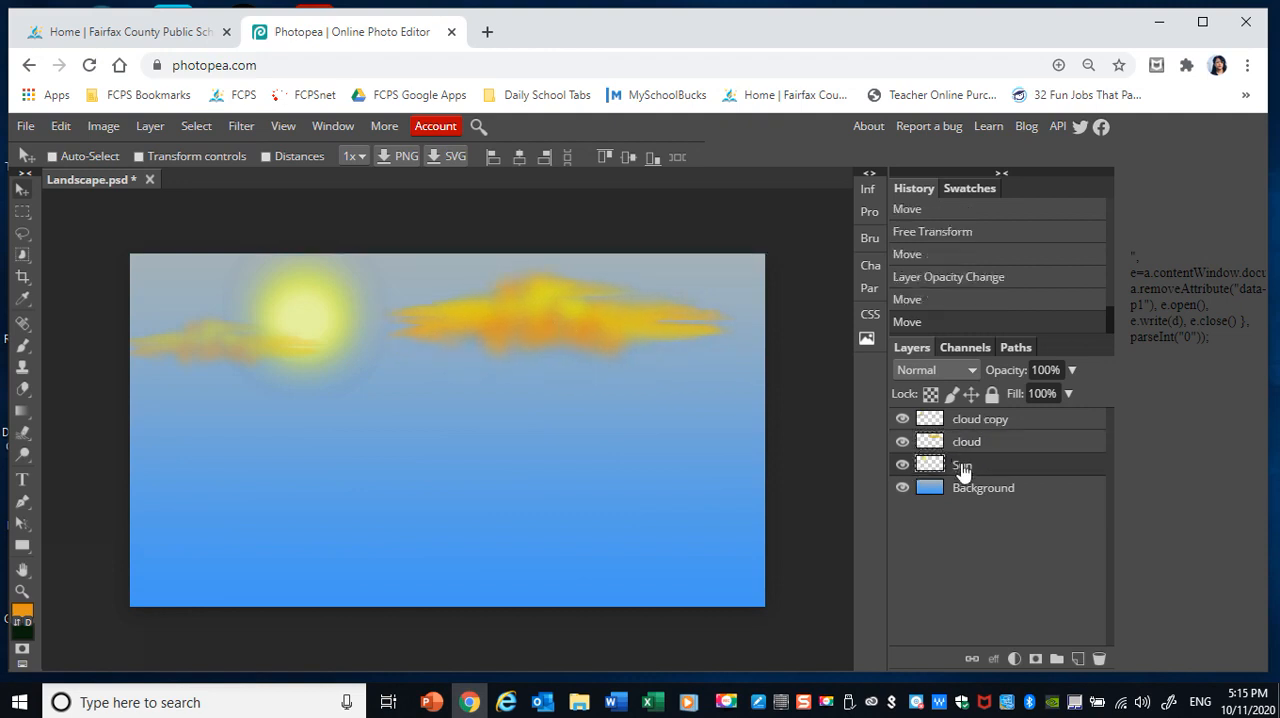
drag(564, 318, 726, 281)
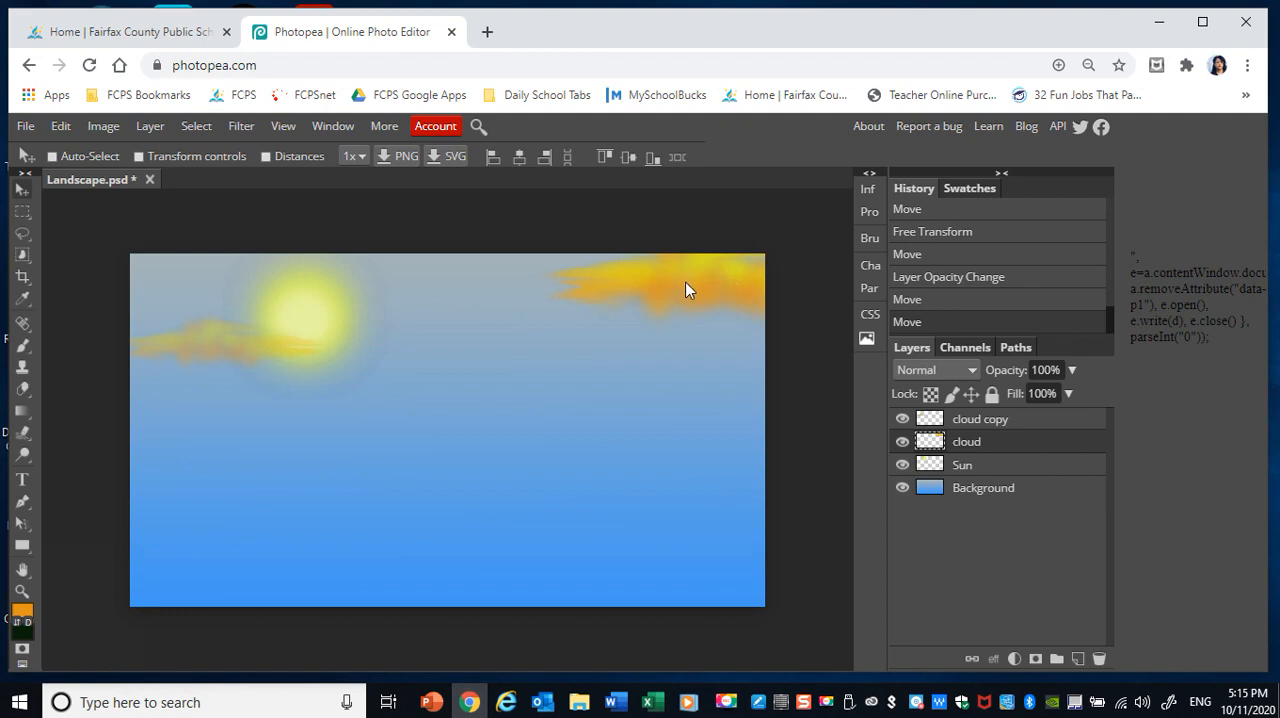
Duplicate the large cloud, place the copy lower in the middle of the sky, and flip it horizontally.
drag(685, 281, 480, 389)
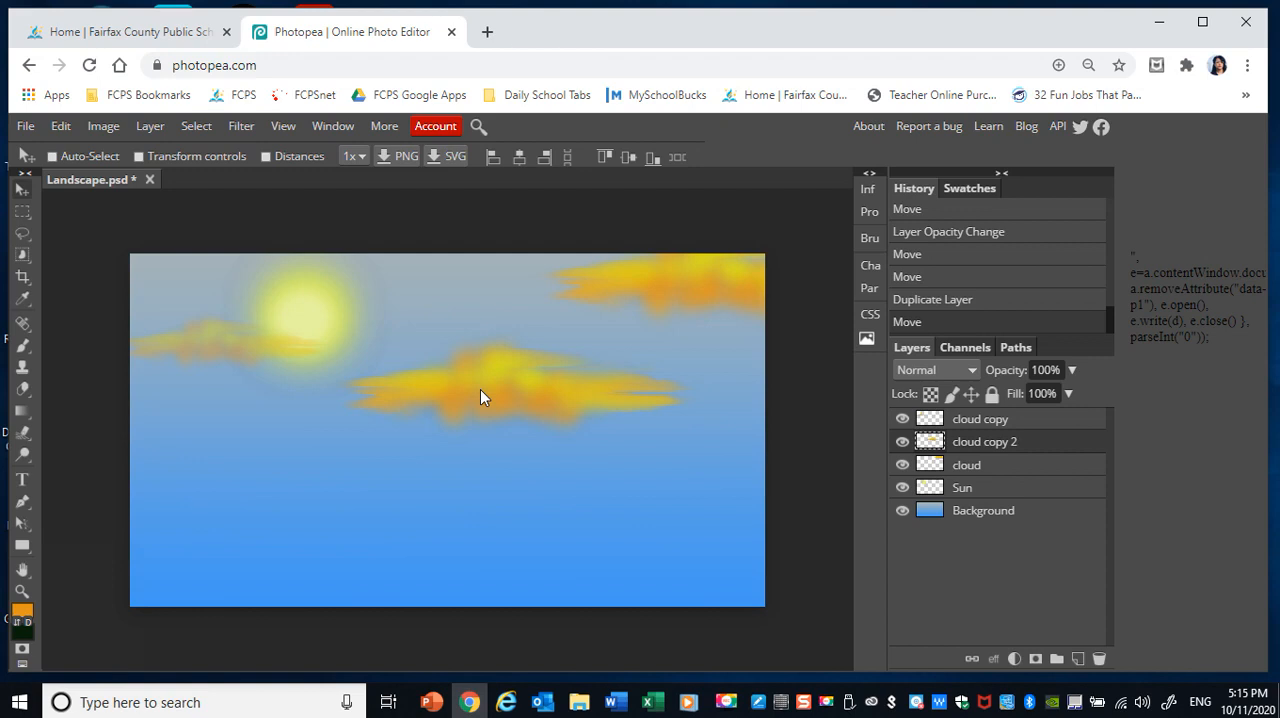
click(61, 128)
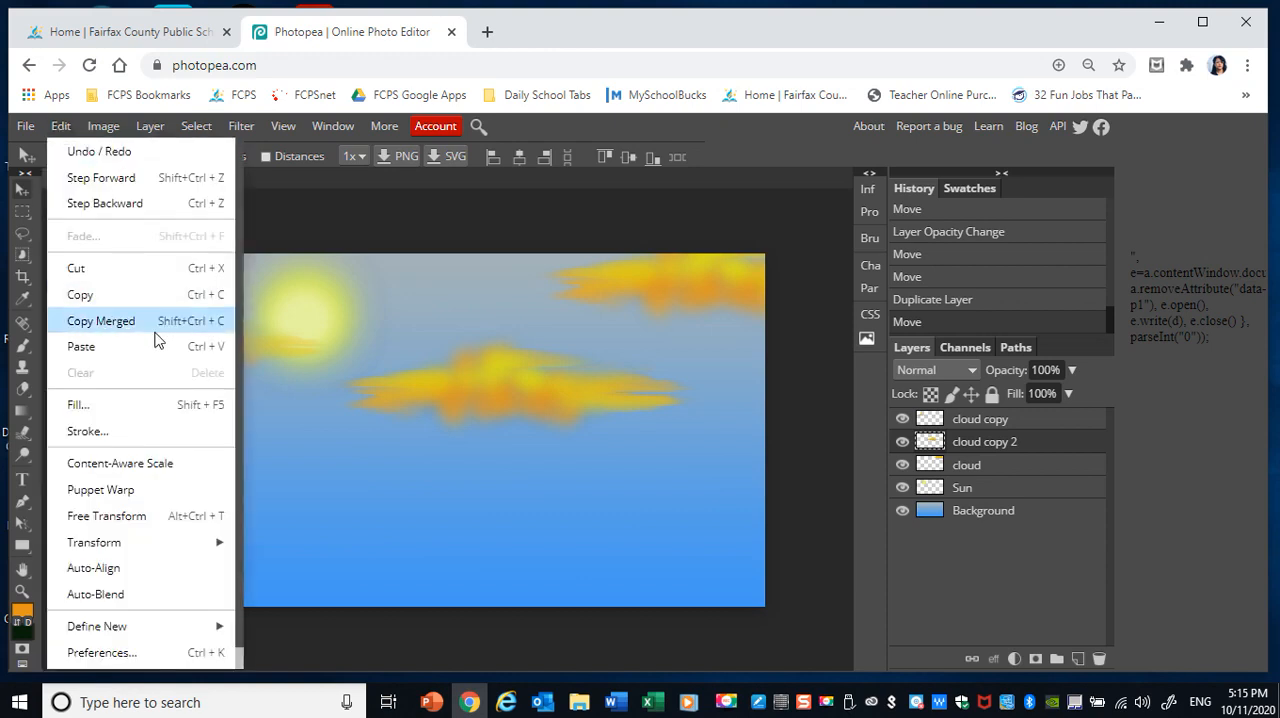
mouse_move(180, 541)
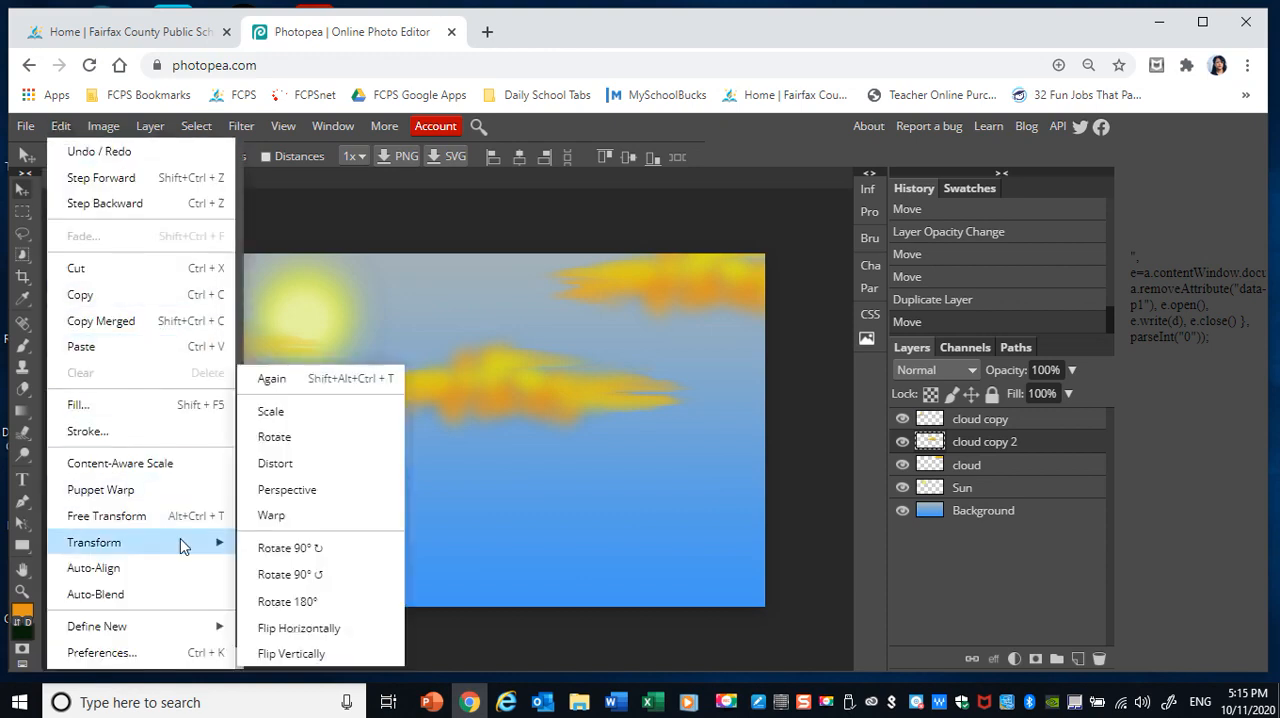
click(288, 630)
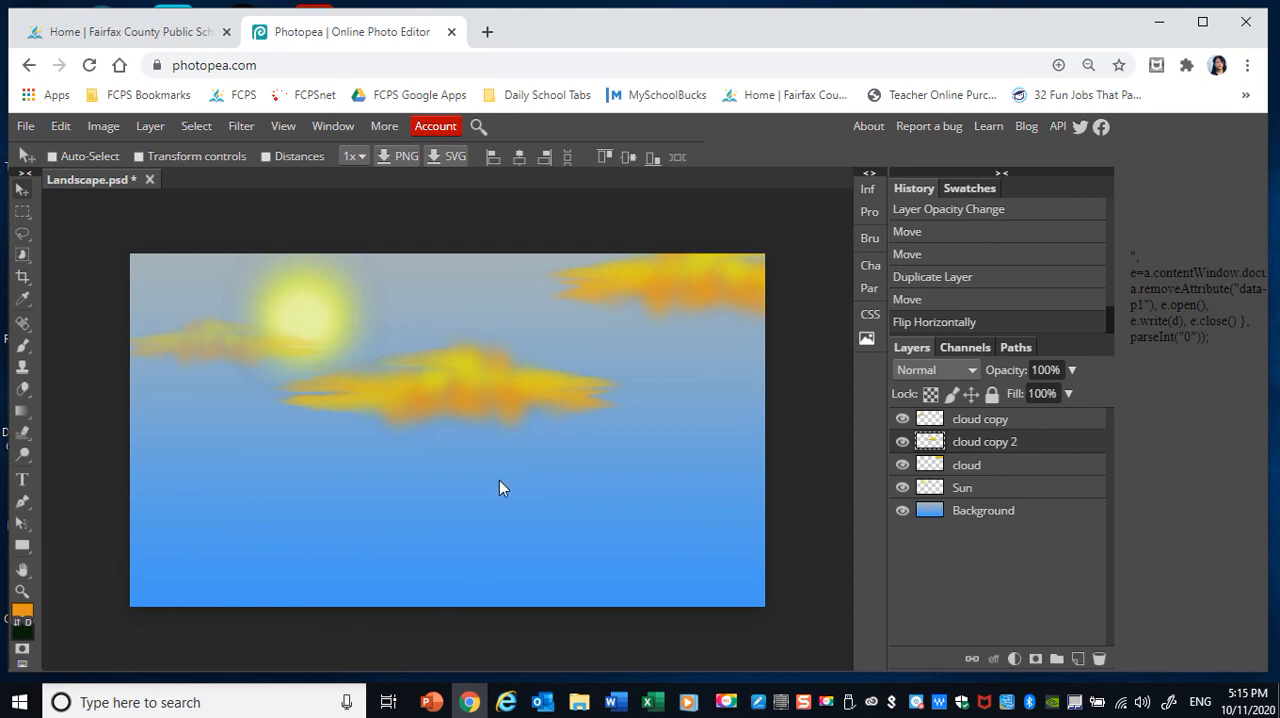
Scale the flipped cloud copy into a thin streak, about 73.20% wide and 38.63% high, near the canvas's right edge.
click(61, 127)
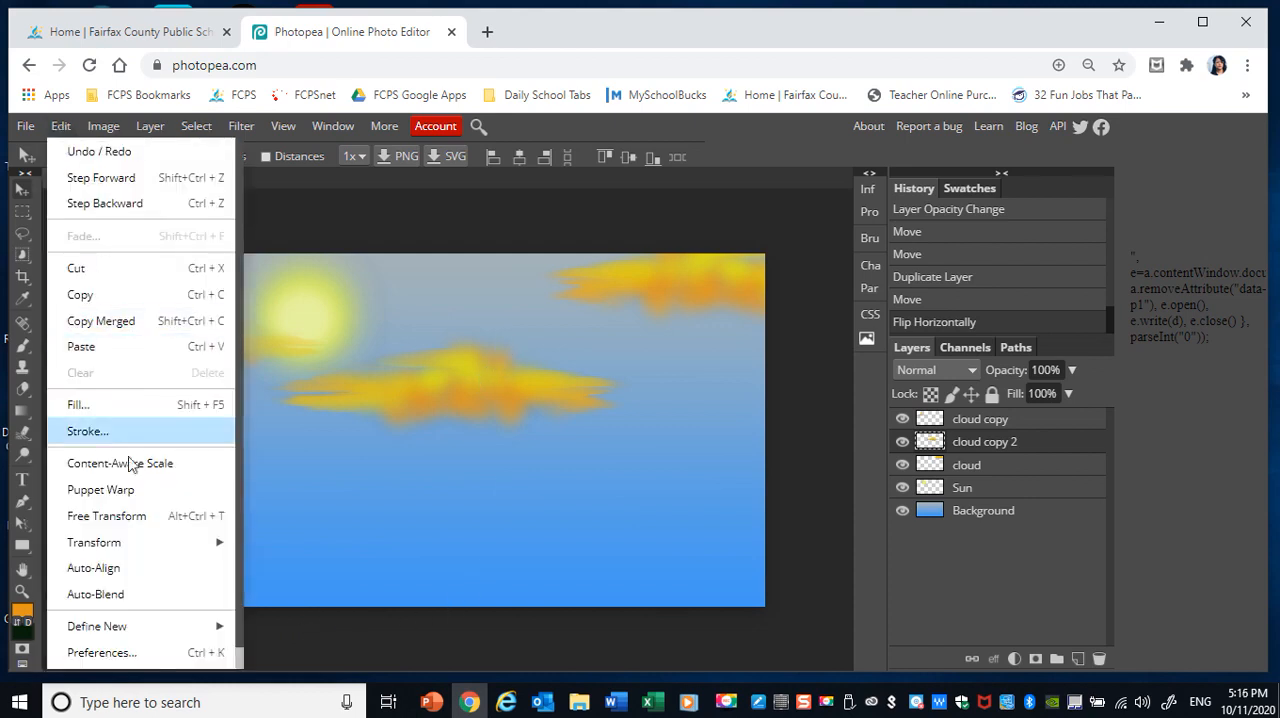
mouse_move(143, 548)
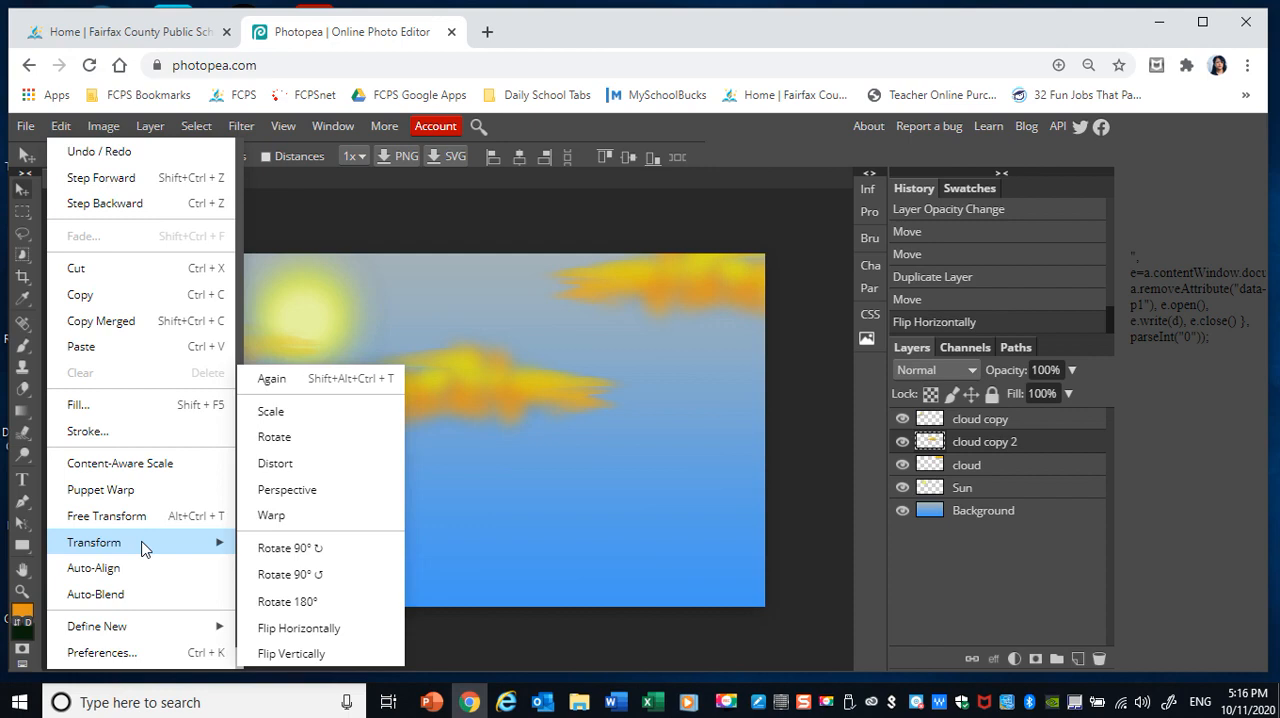
click(338, 413)
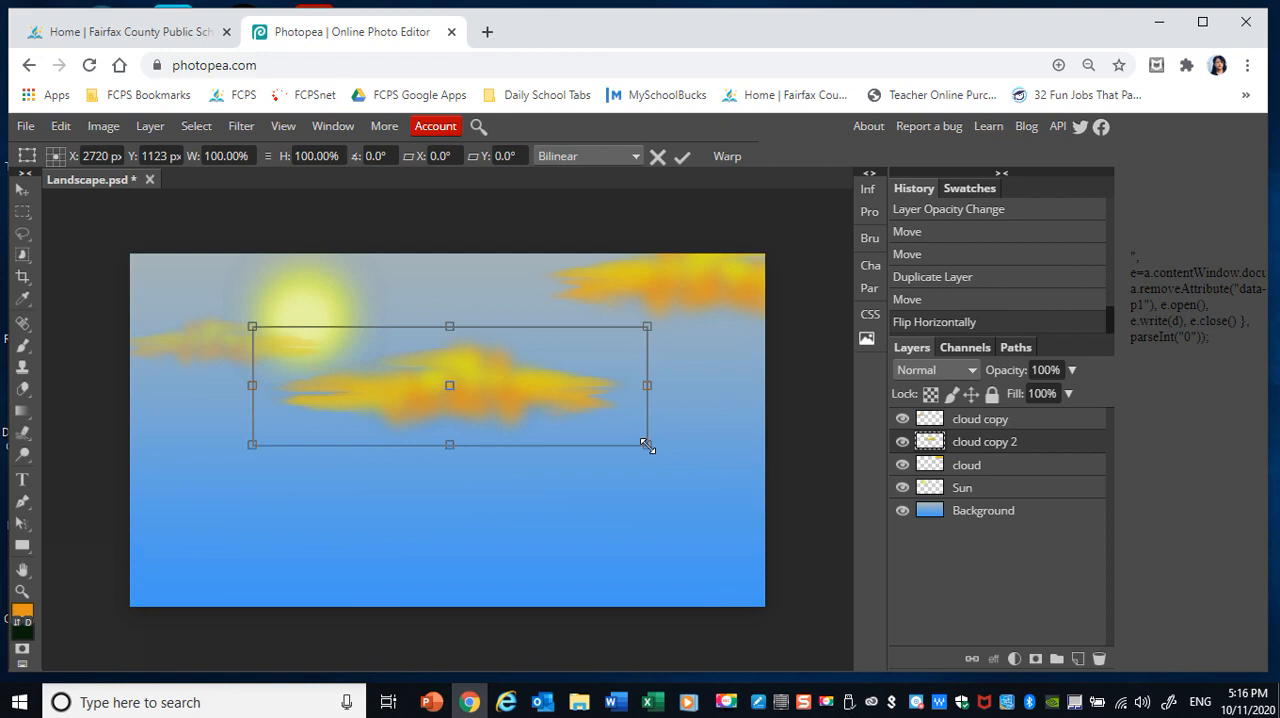
drag(648, 384, 800, 384)
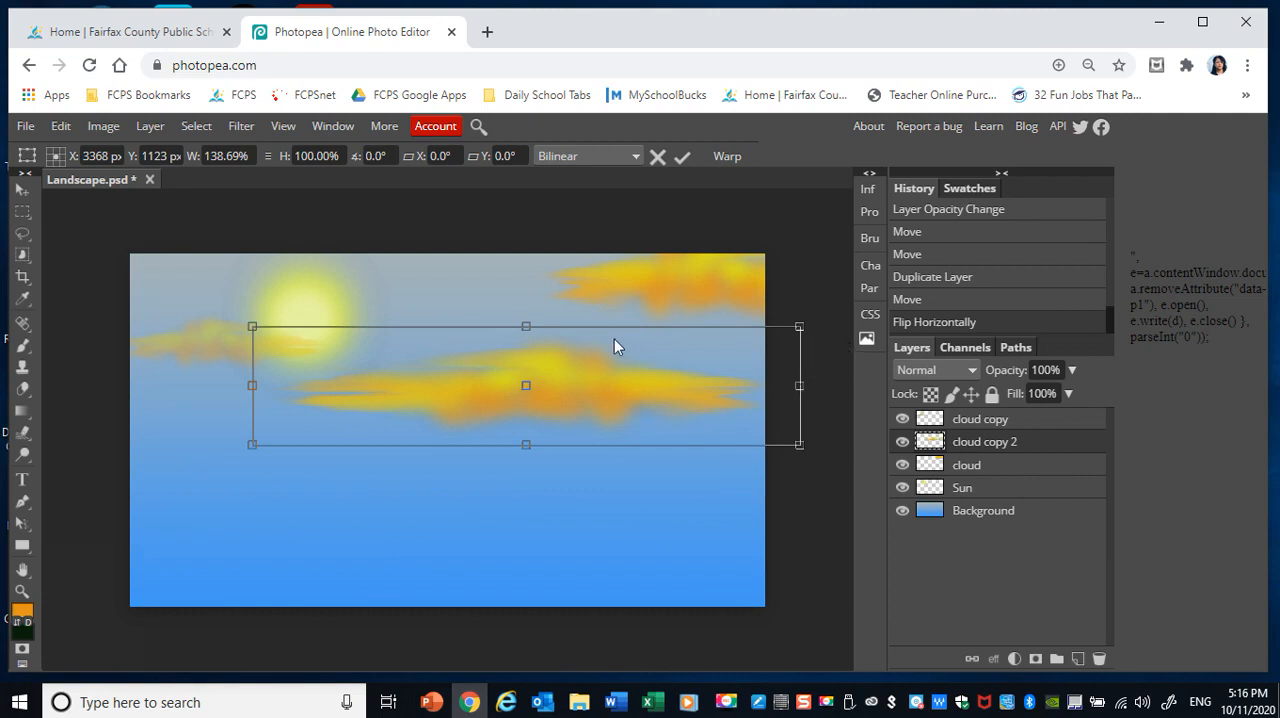
drag(526, 326, 525, 358)
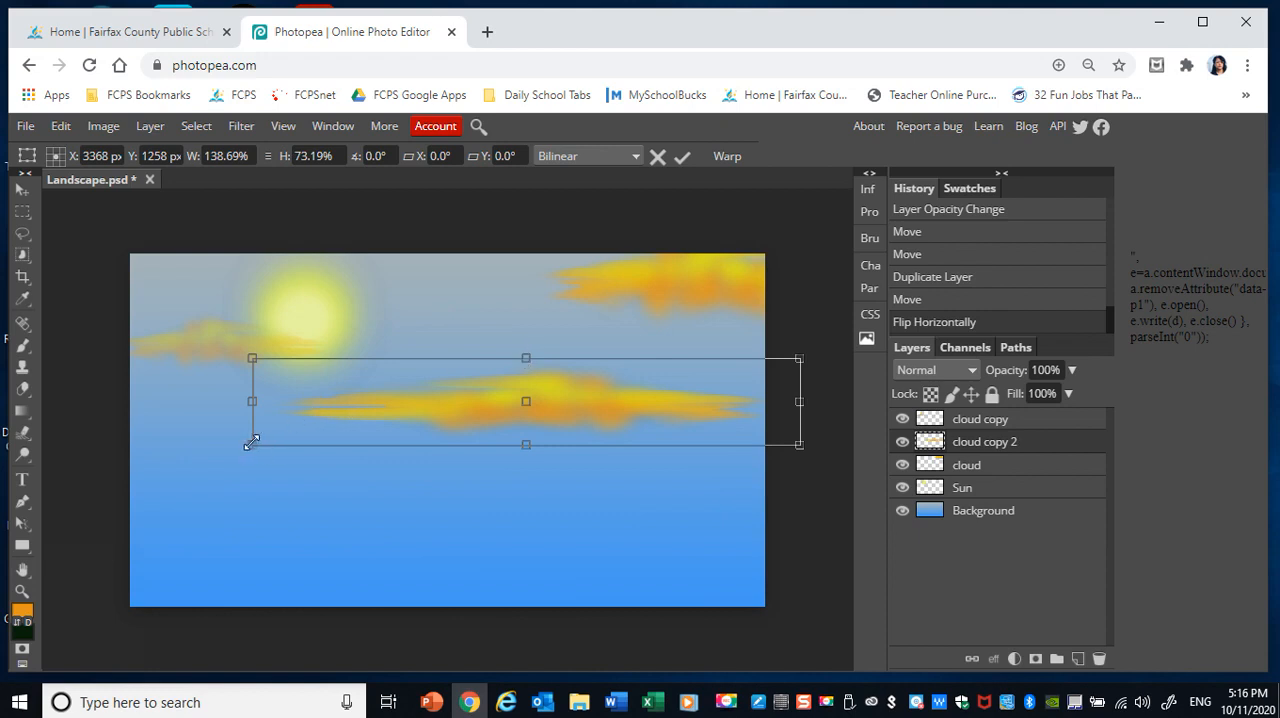
drag(251, 444, 449, 424)
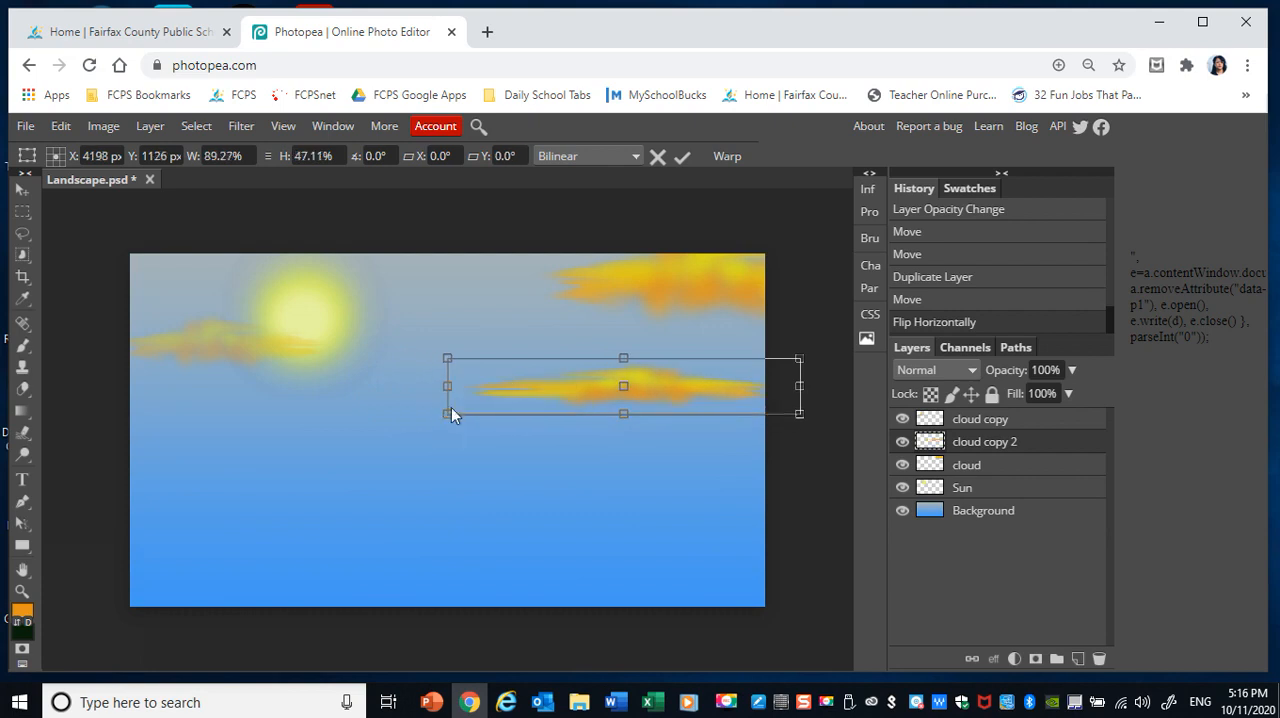
drag(451, 410, 511, 405)
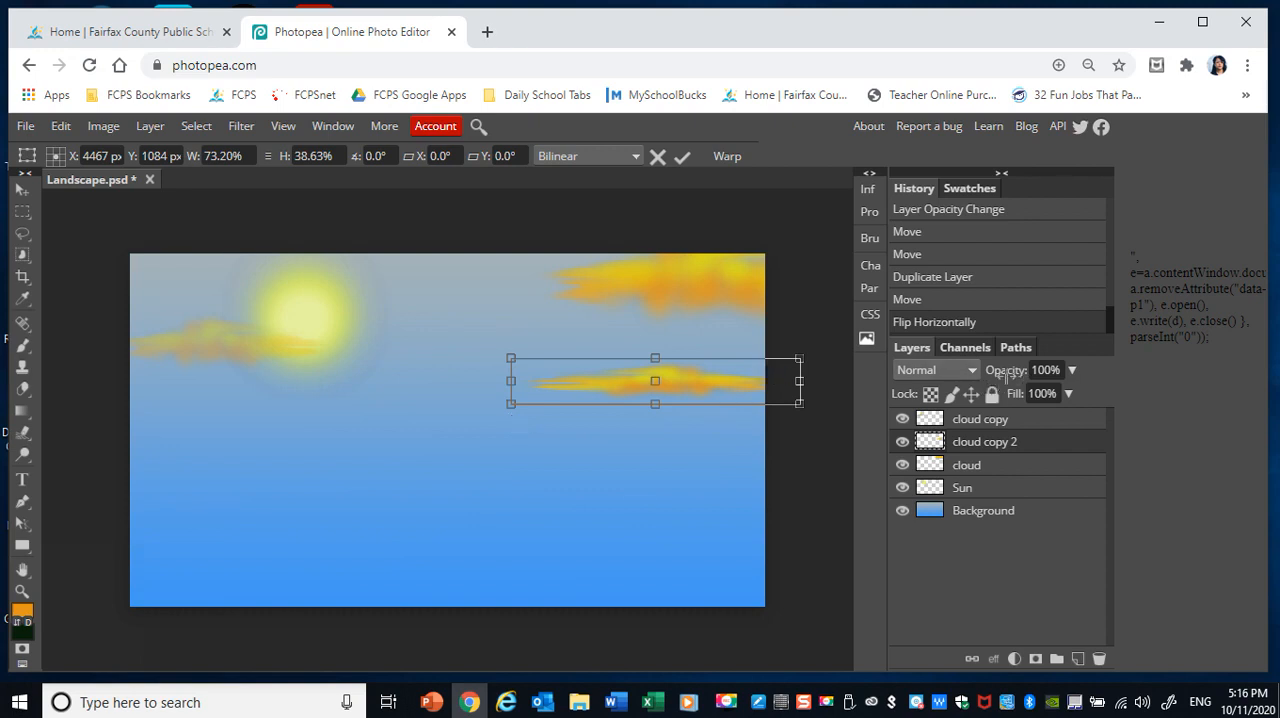
key(Return)
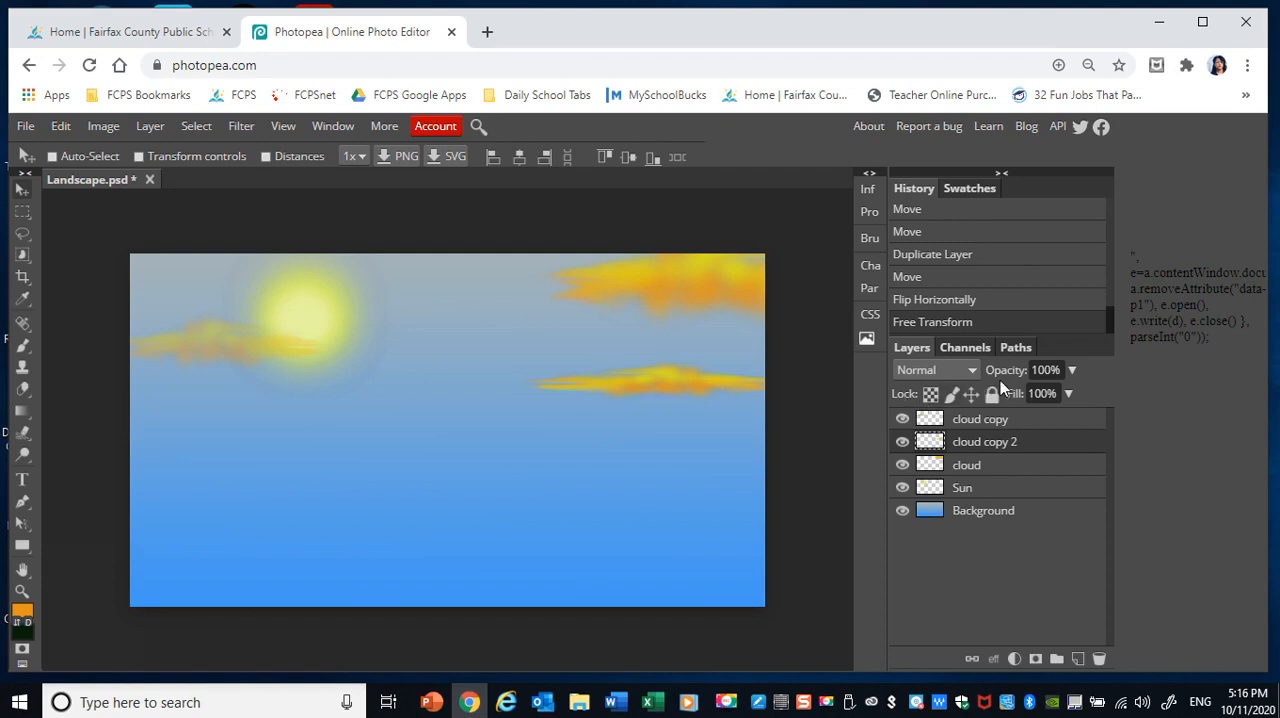
Lower the thin cloud's opacity to 73% and move it between the sun and the upper-right cloud.
click(1072, 370)
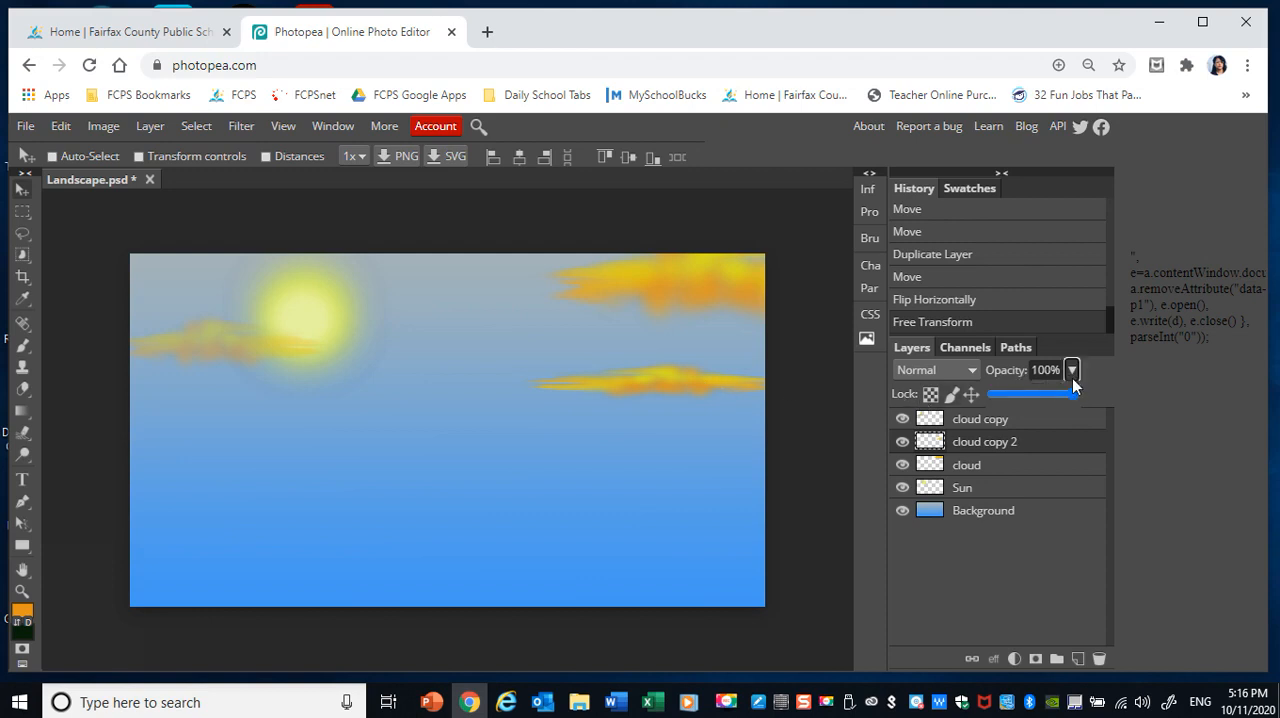
drag(1072, 390, 1052, 389)
drag(665, 376, 443, 302)
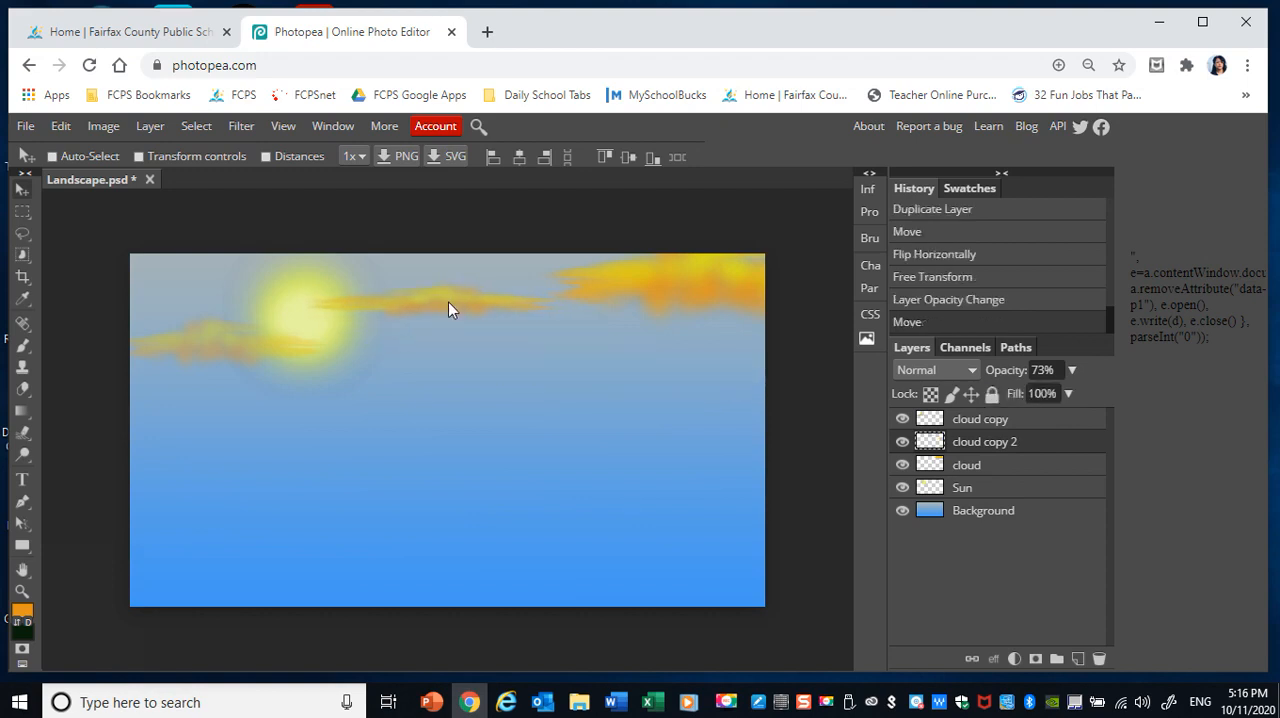